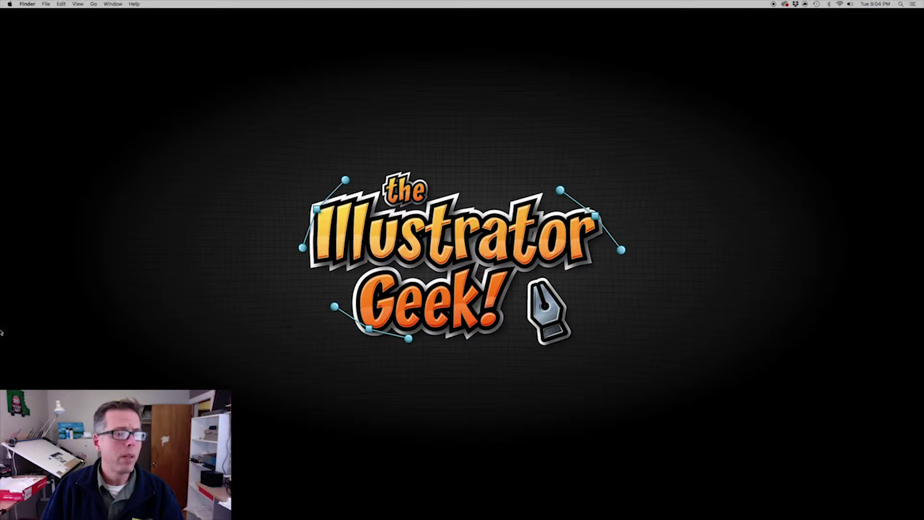
# Open the recent file Creating Isometric Objects.ai and postpone the update notice with Remind me later
pyautogui.moveTo(4, 308)
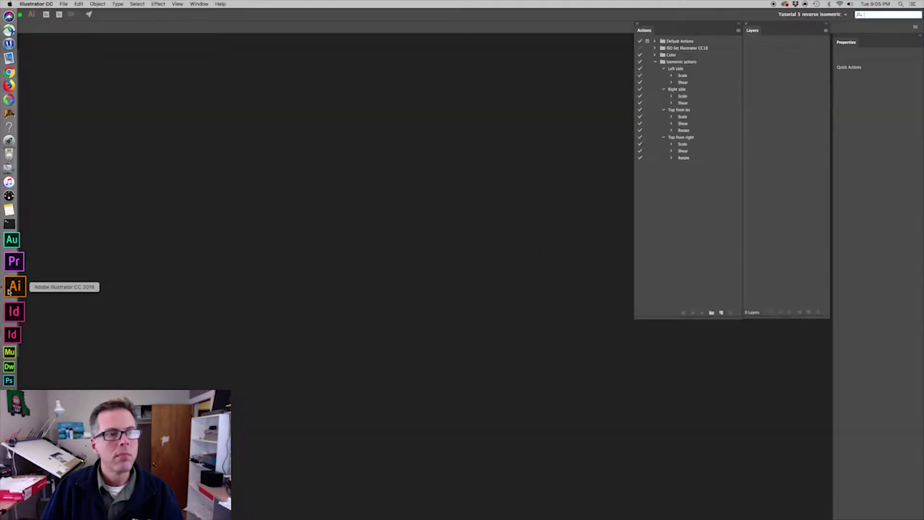
pyautogui.click(64, 4)
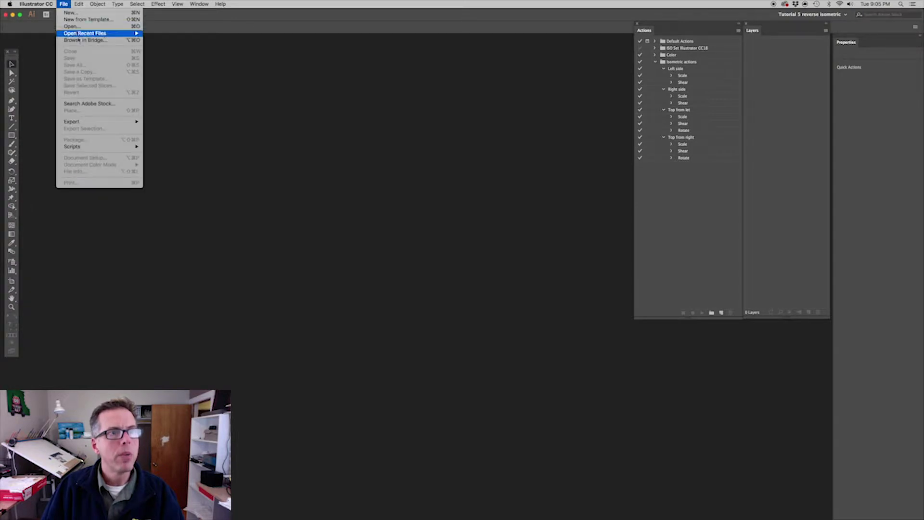
pyautogui.moveTo(96, 33)
pyautogui.click(173, 34)
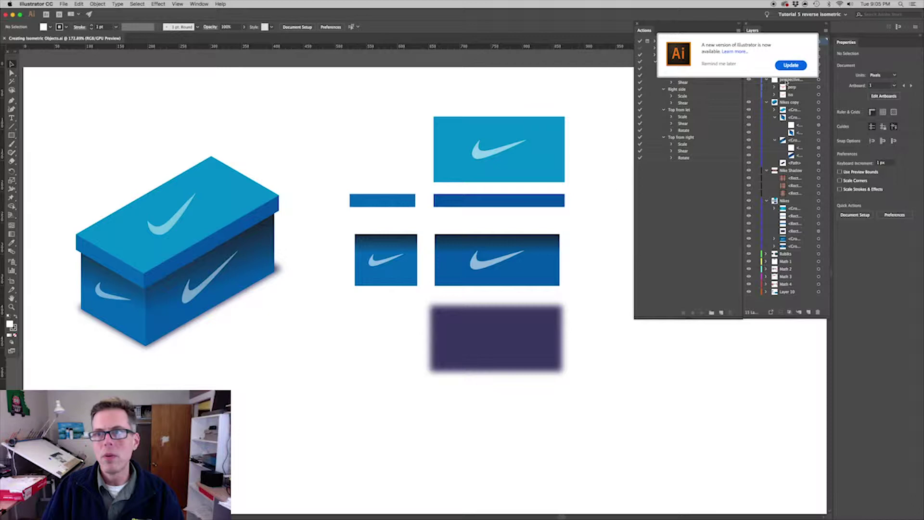
pyautogui.click(724, 63)
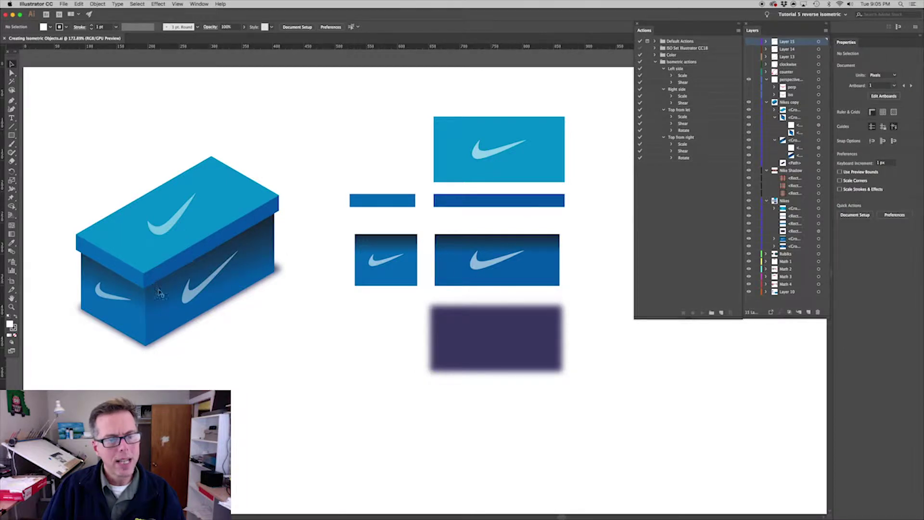
# Zoom in on the diagram artboard's flat blue rectangles, select the small square, and pick the Left side action
pyautogui.press('super+minus')
pyautogui.press('super+minus')
pyautogui.press('super+minus')
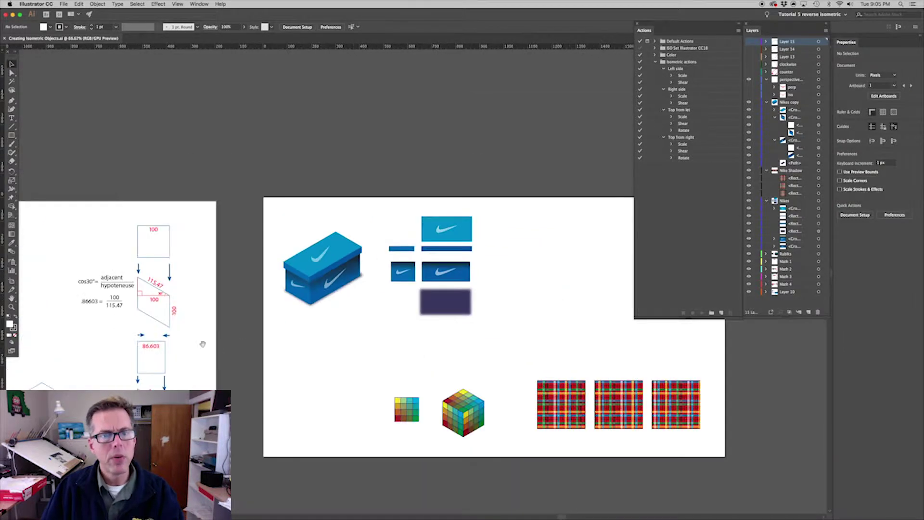
pyautogui.moveTo(109, 335); pyautogui.dragTo(434, 343)
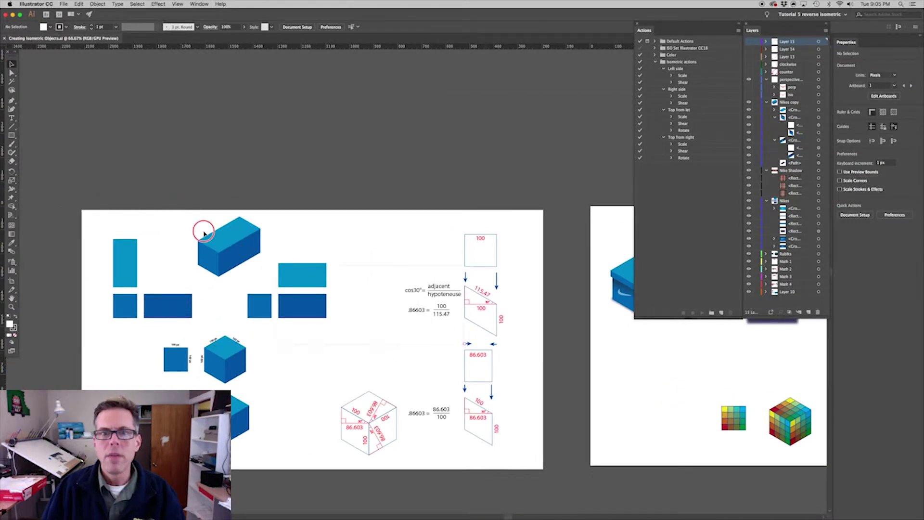
pyautogui.moveTo(56, 178); pyautogui.dragTo(380, 149)
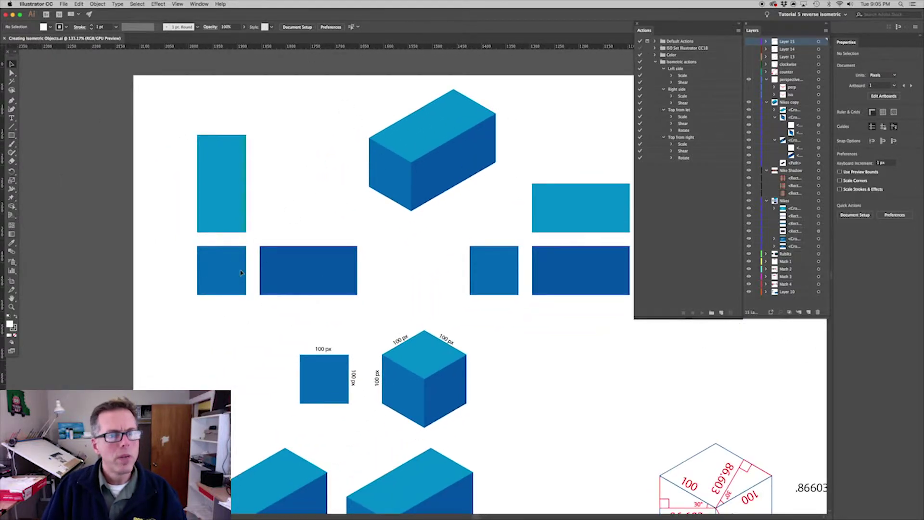
pyautogui.click(219, 270)
pyautogui.click(219, 270)
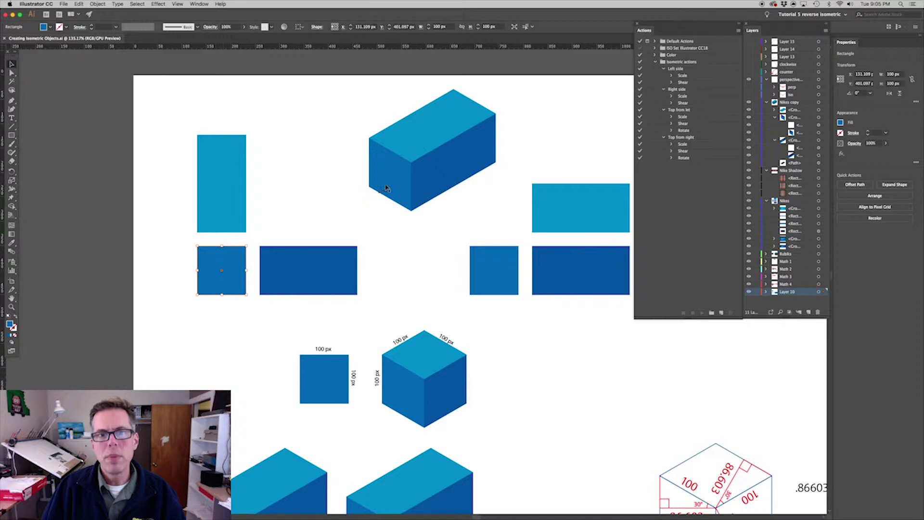
pyautogui.click(688, 69)
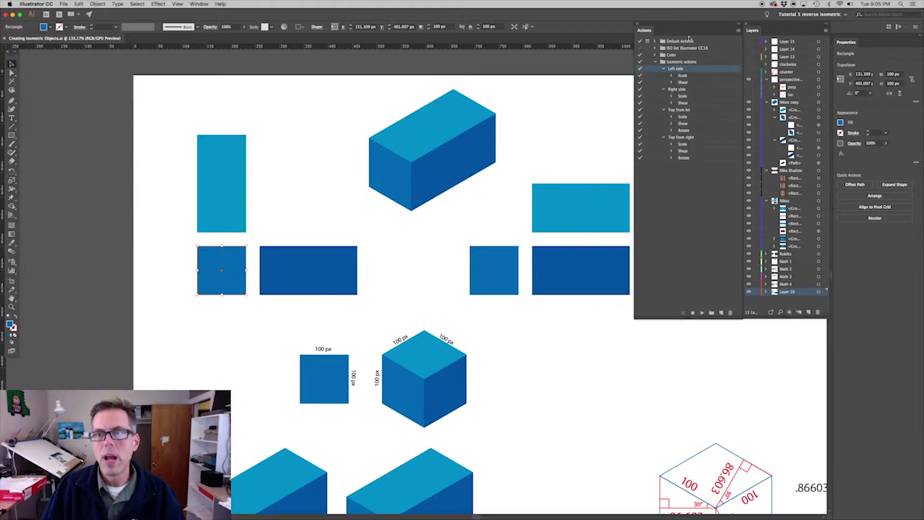
# Play Left side on the small square and Right side on the long dark rectangle
pyautogui.click(701, 313)
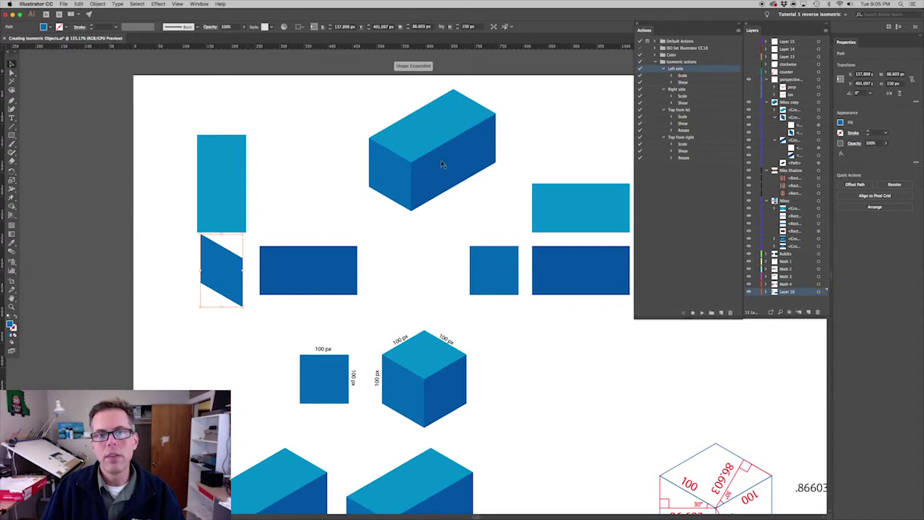
pyautogui.click(332, 265)
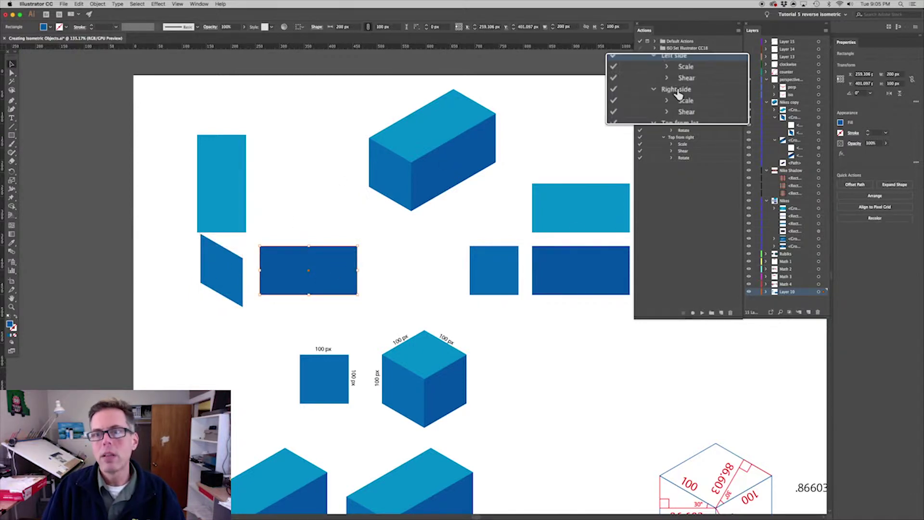
pyautogui.click(677, 90)
pyautogui.click(703, 313)
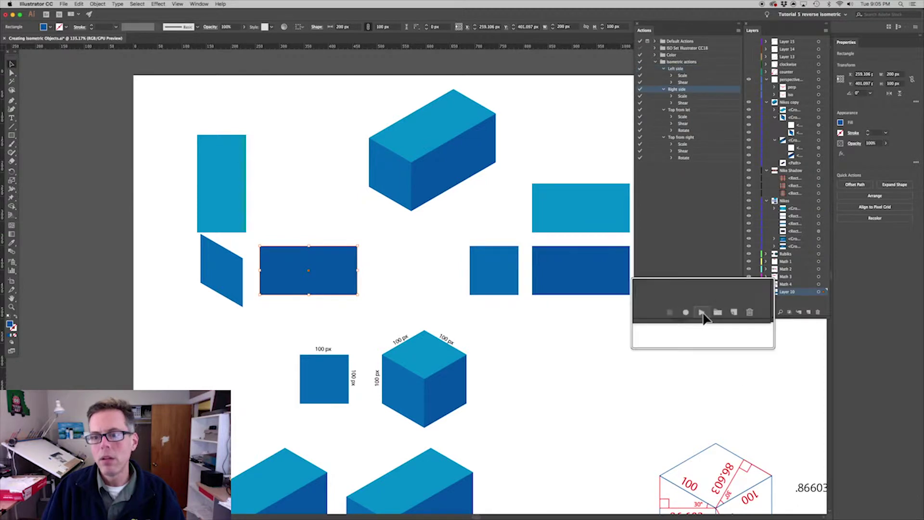
# Turn the tall light-blue rectangle into the isometric top face with the Top from left action
pyautogui.click(224, 194)
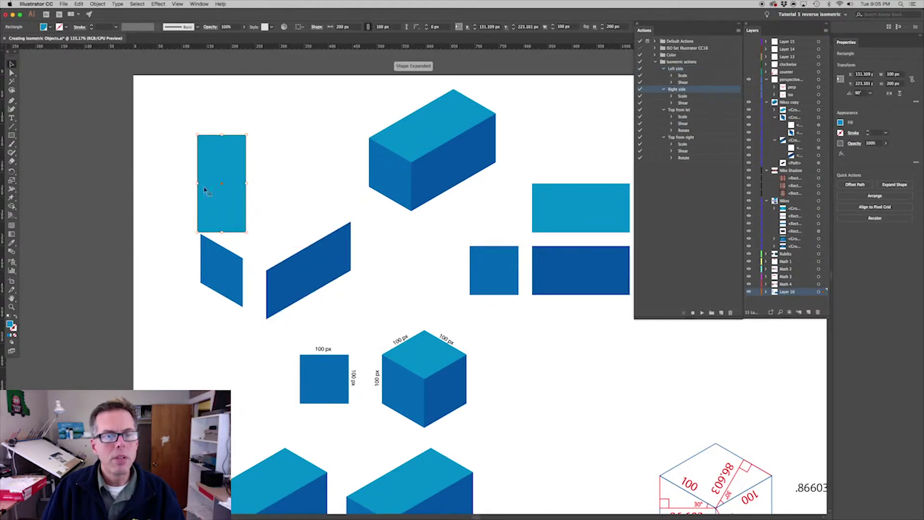
pyautogui.doubleClick(688, 109)
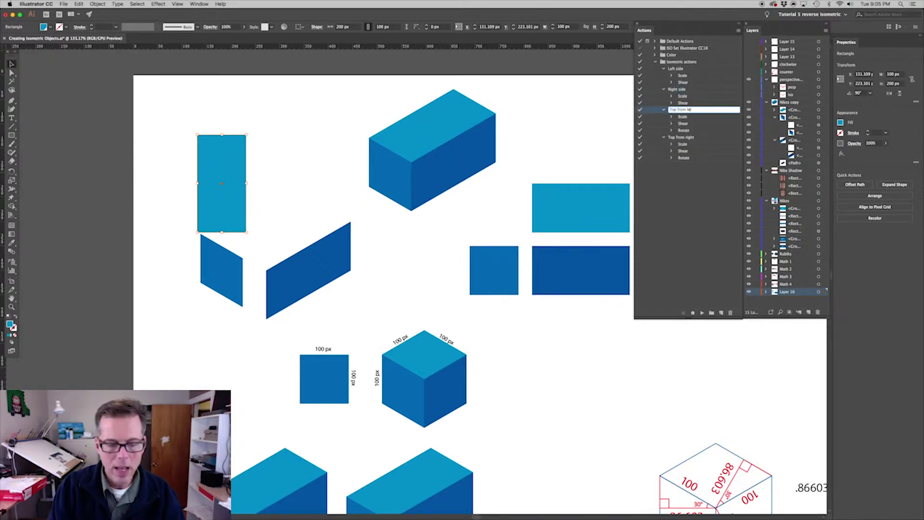
pyautogui.press('Return')
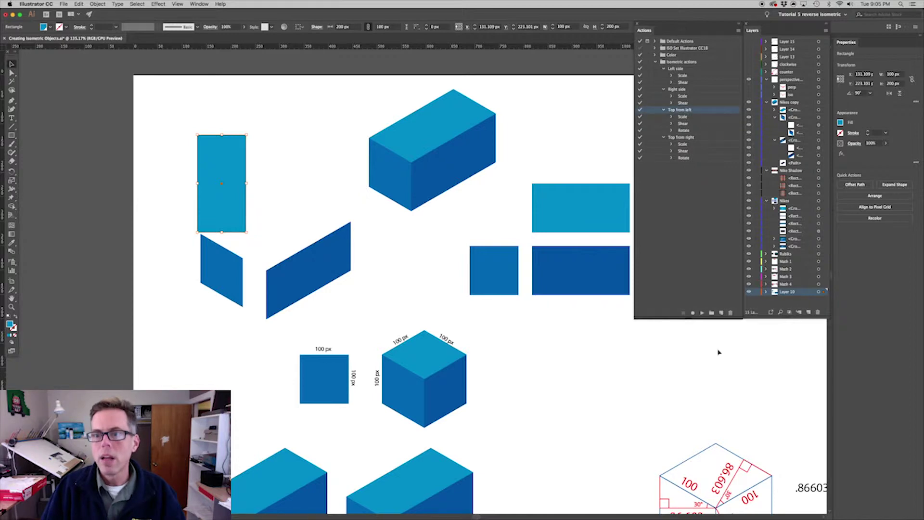
pyautogui.click(701, 313)
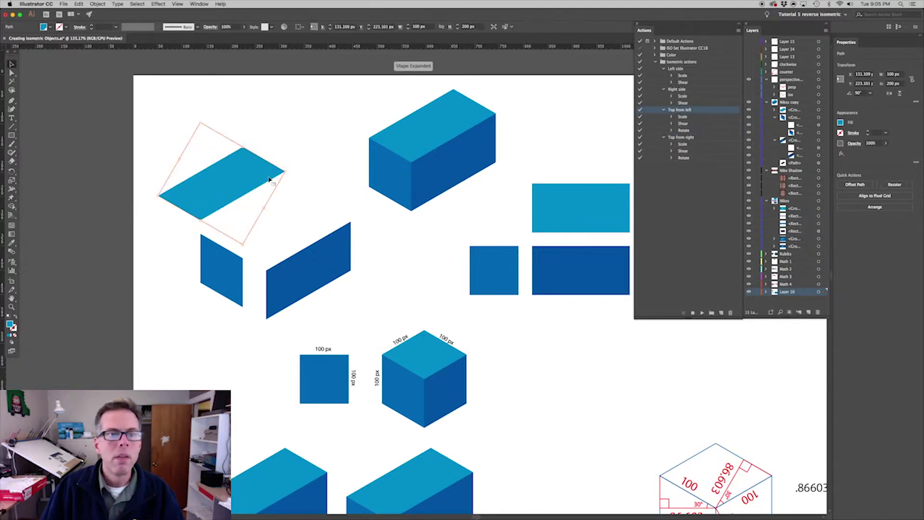
# Drag the top face above the sides and raise the right face to meet it
pyautogui.moveTo(268, 182); pyautogui.dragTo(319, 198)
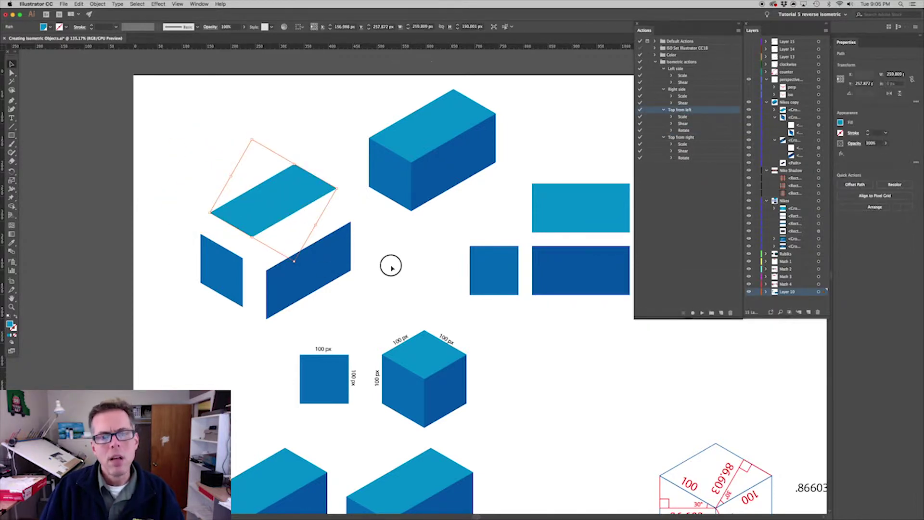
pyautogui.click(391, 266)
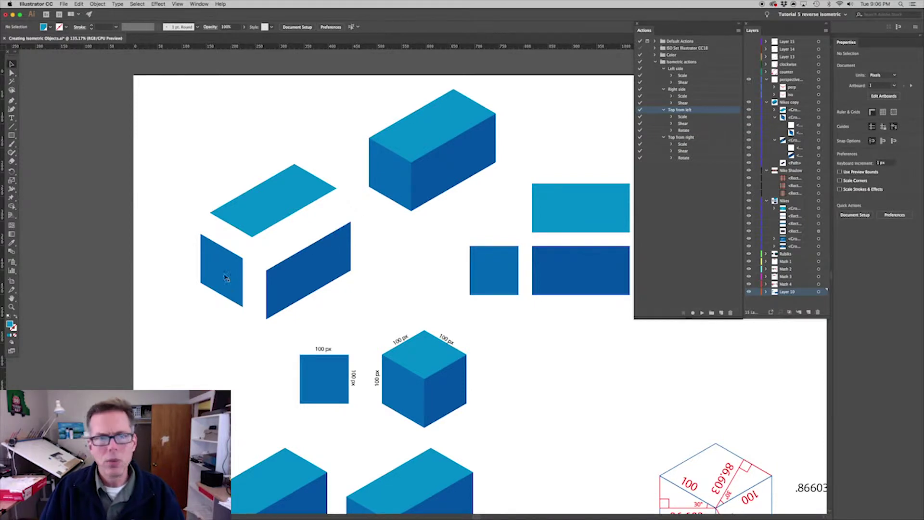
pyautogui.moveTo(311, 271); pyautogui.dragTo(307, 254)
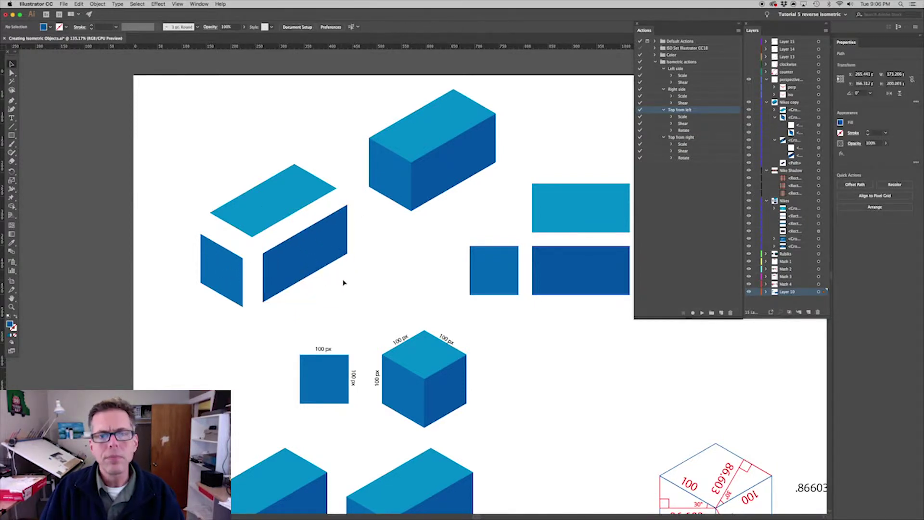
pyautogui.click(342, 282)
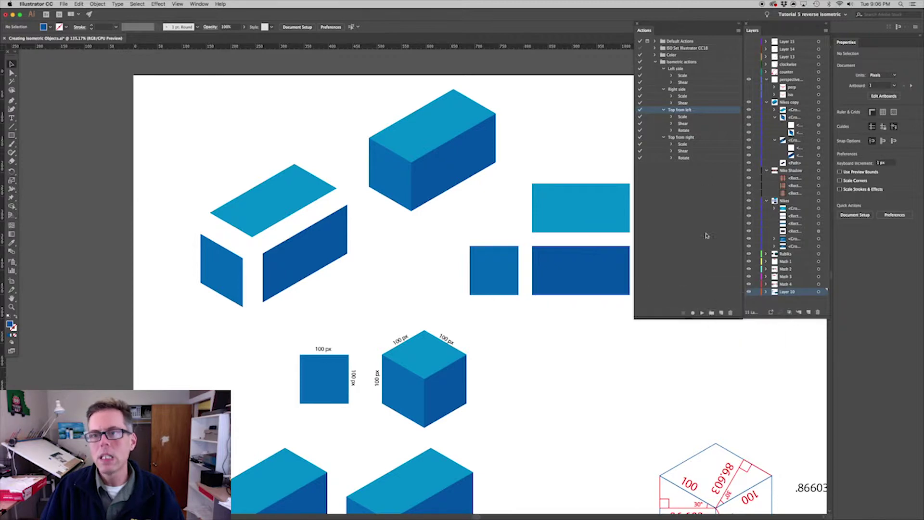
# Duplicate the Isometric actions set and rename the copy 'Isometric actions reverse'
pyautogui.click(674, 63)
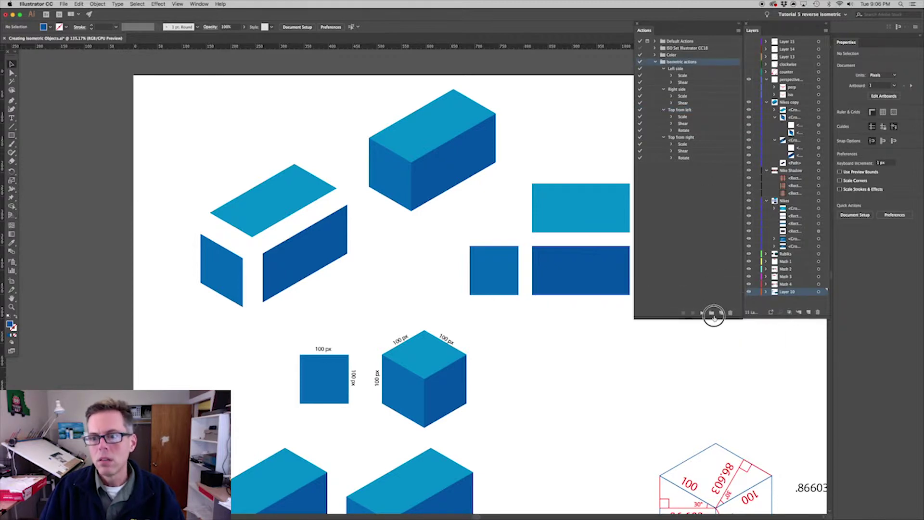
pyautogui.moveTo(713, 313); pyautogui.dragTo(713, 314)
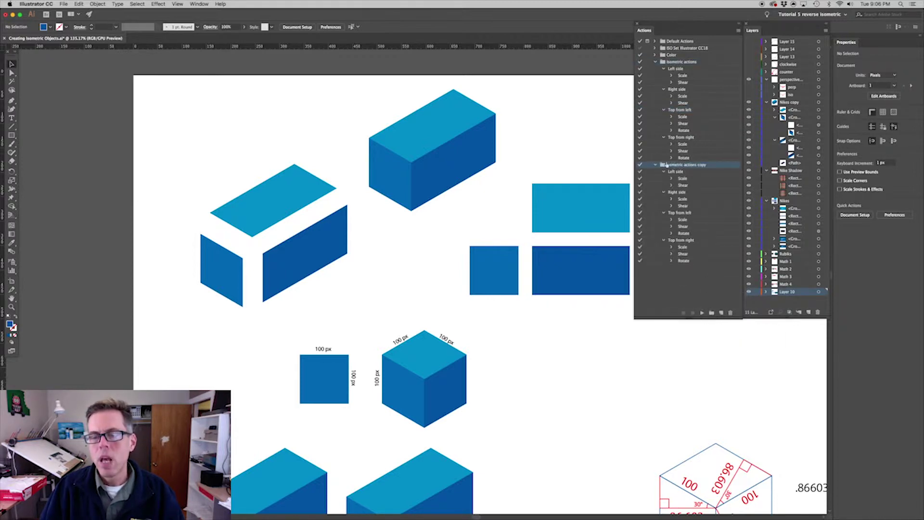
pyautogui.doubleClick(699, 165)
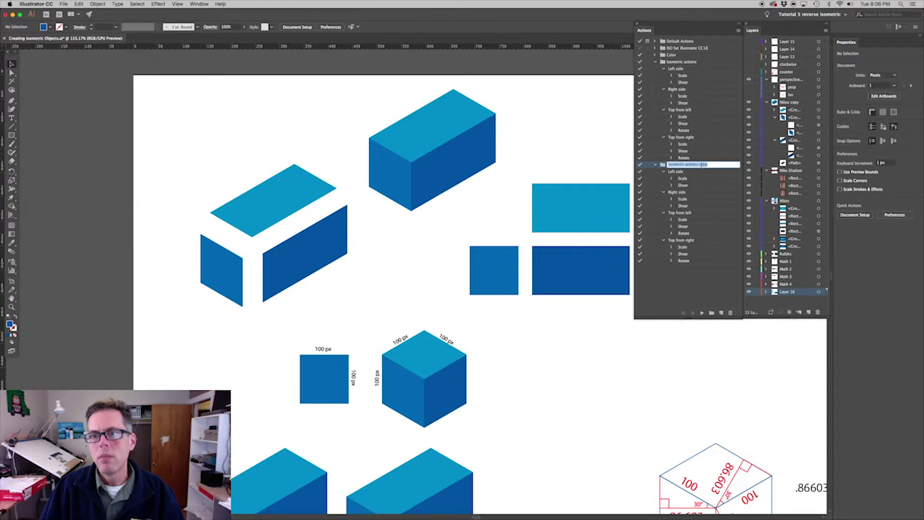
pyautogui.doubleClick(702, 165)
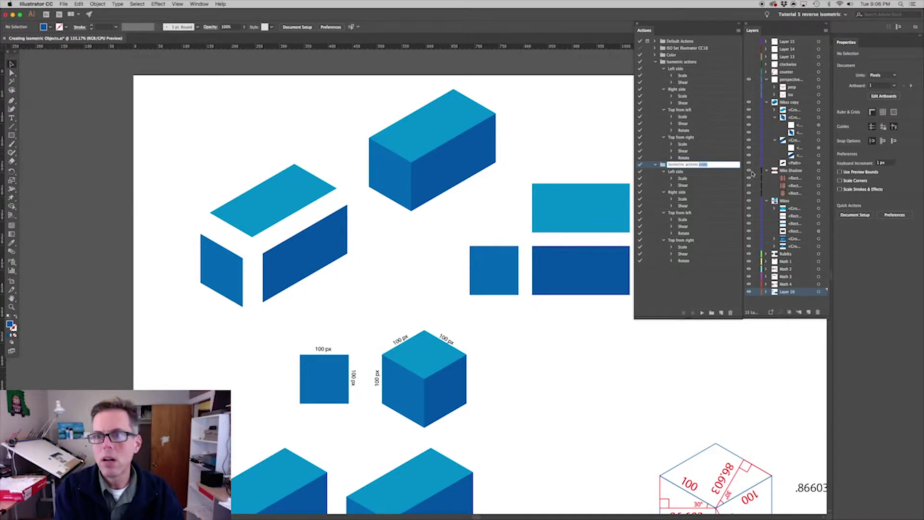
pyautogui.write('re')
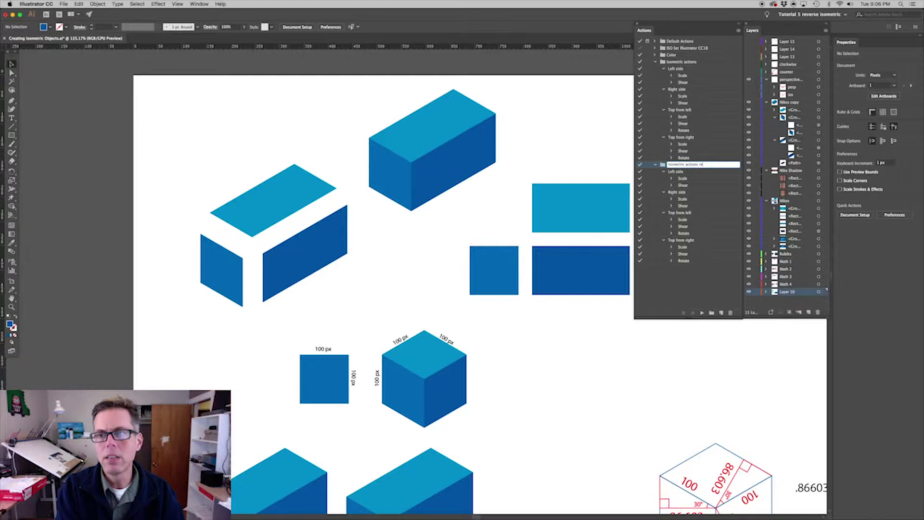
pyautogui.write('verse')
pyautogui.press('Return')
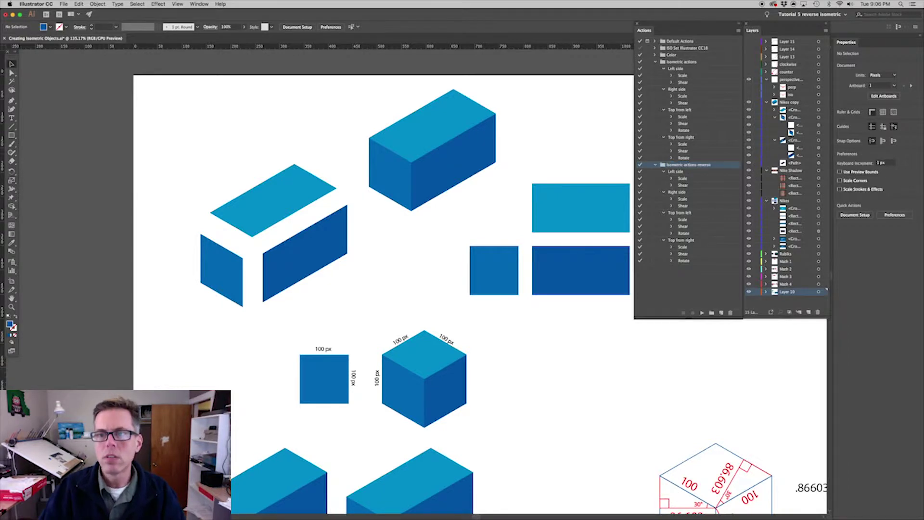
# With the left face selected, move the reverse Left side's Shear step above Scale and expand it
pyautogui.click(236, 276)
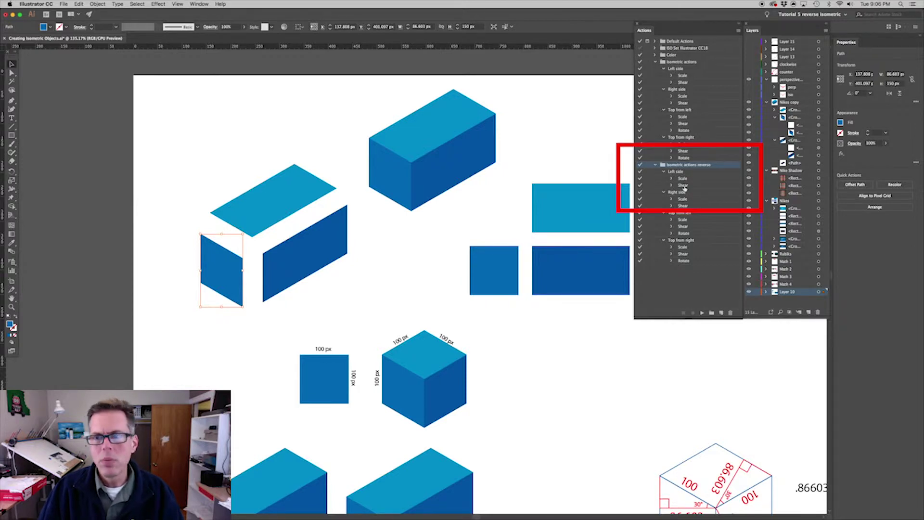
pyautogui.moveTo(684, 188); pyautogui.dragTo(684, 180)
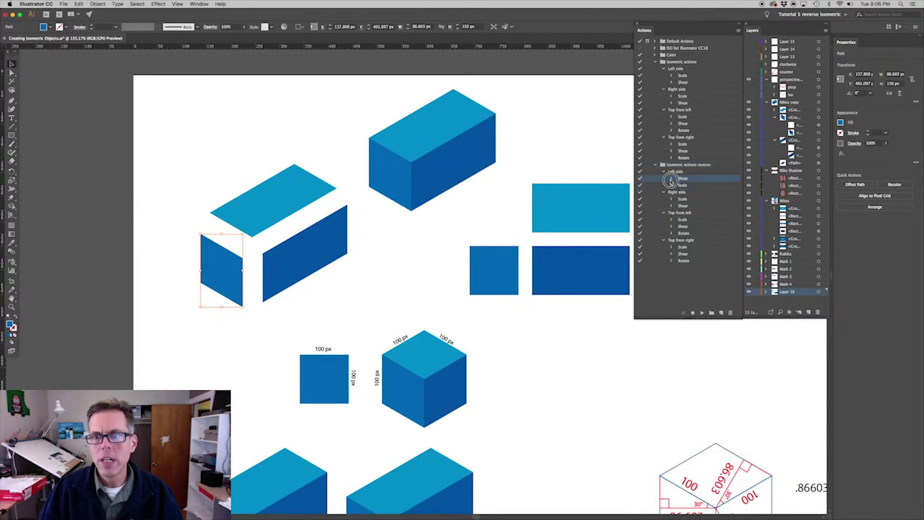
pyautogui.click(672, 178)
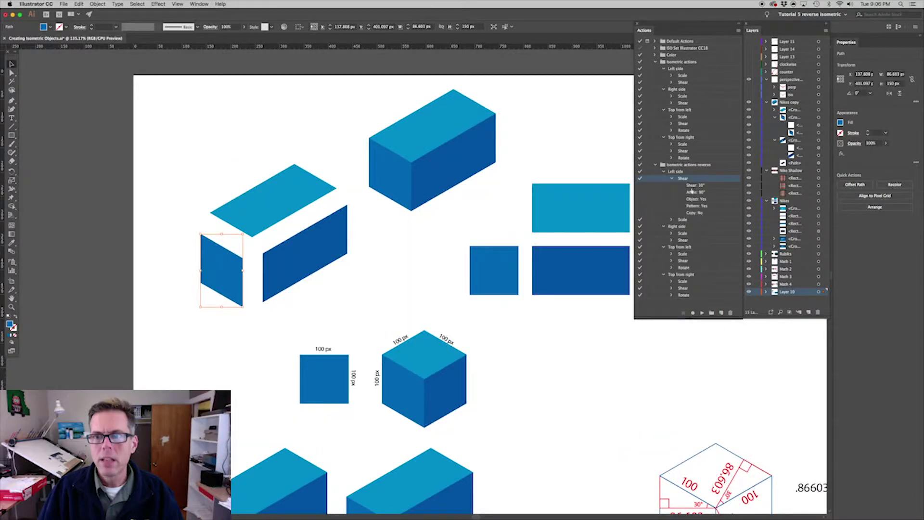
# Make the Left side Shear angle negative to unskew the left face
pyautogui.doubleClick(694, 185)
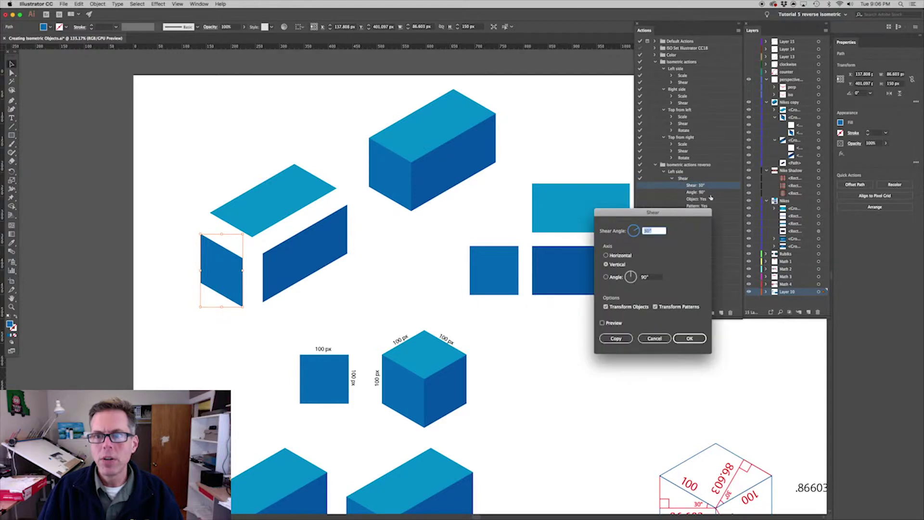
pyautogui.write('-')
pyautogui.press('Return')
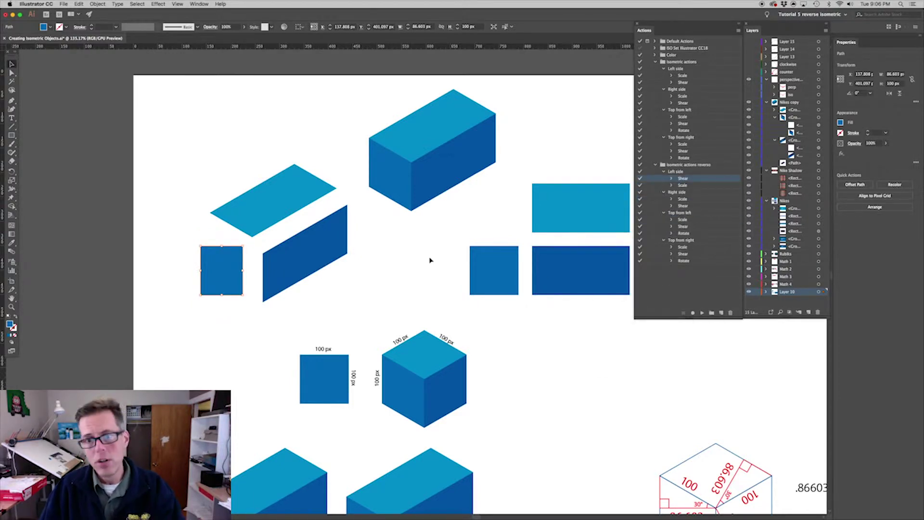
# Set Left side's horizontal scale to 115.47% and reselect the square to confirm 100 × 100 px
pyautogui.click(671, 186)
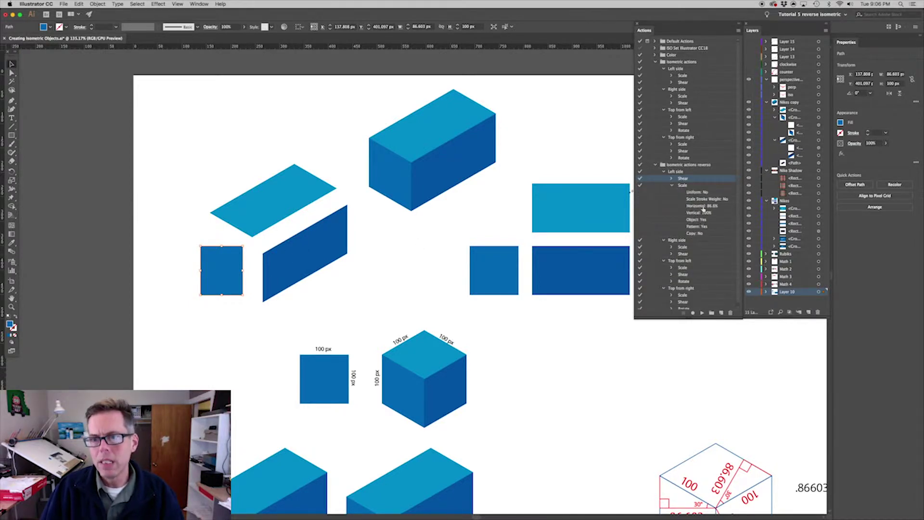
pyautogui.doubleClick(702, 206)
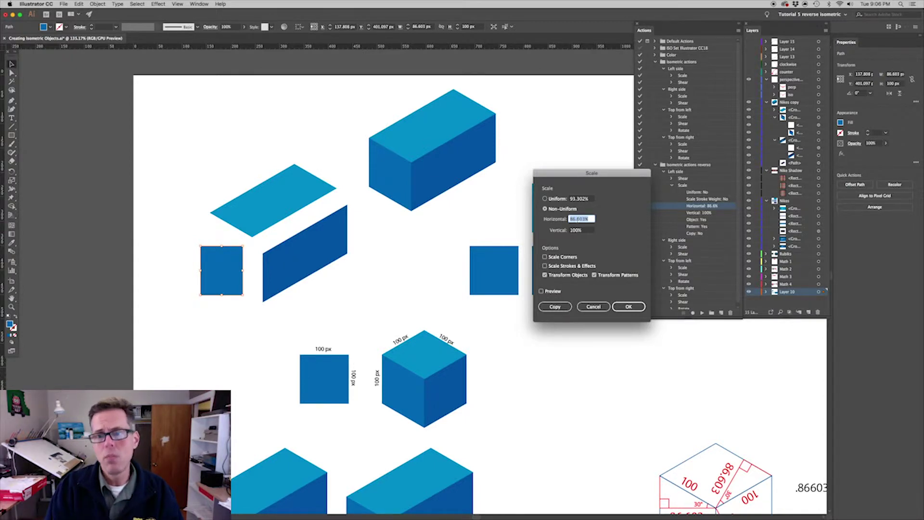
pyautogui.write('115.47')
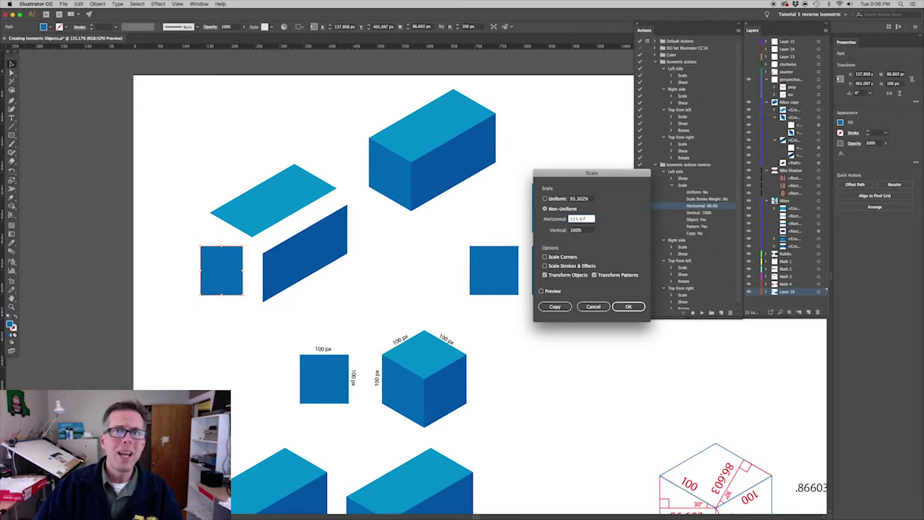
pyautogui.press('Return')
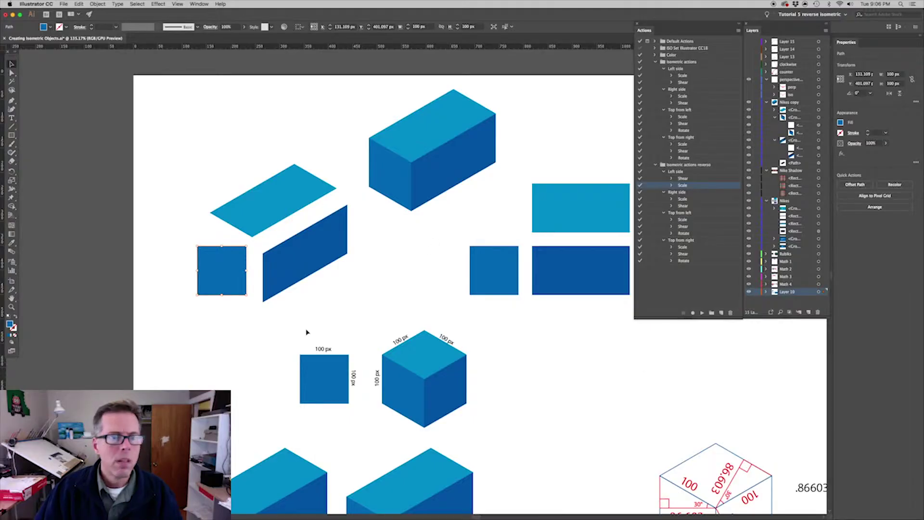
pyautogui.click(238, 309)
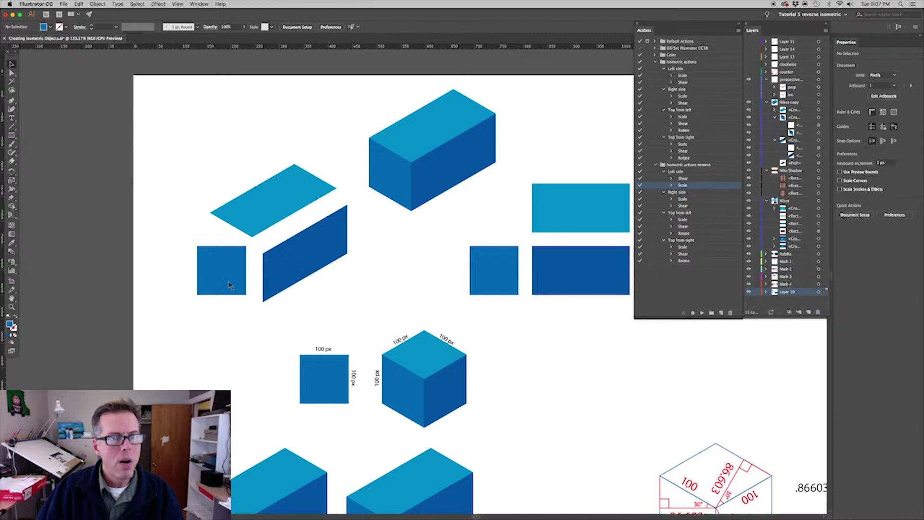
pyautogui.click(227, 283)
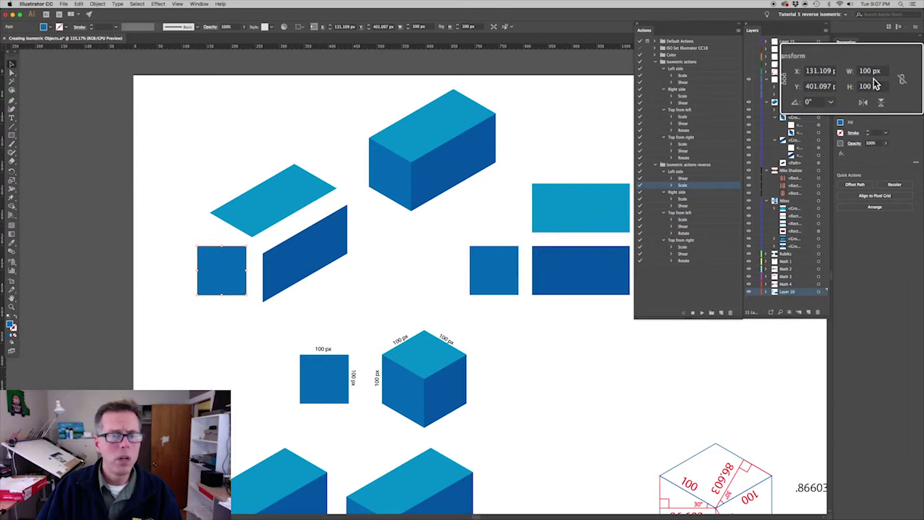
# Select the right face, move Right side's Shear above Scale, and set the shear to 30°
pyautogui.click(333, 257)
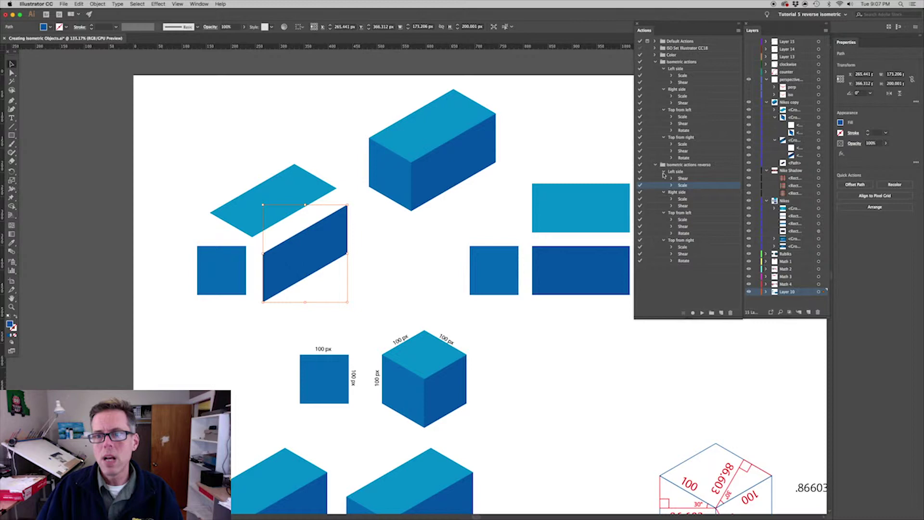
pyautogui.click(664, 174)
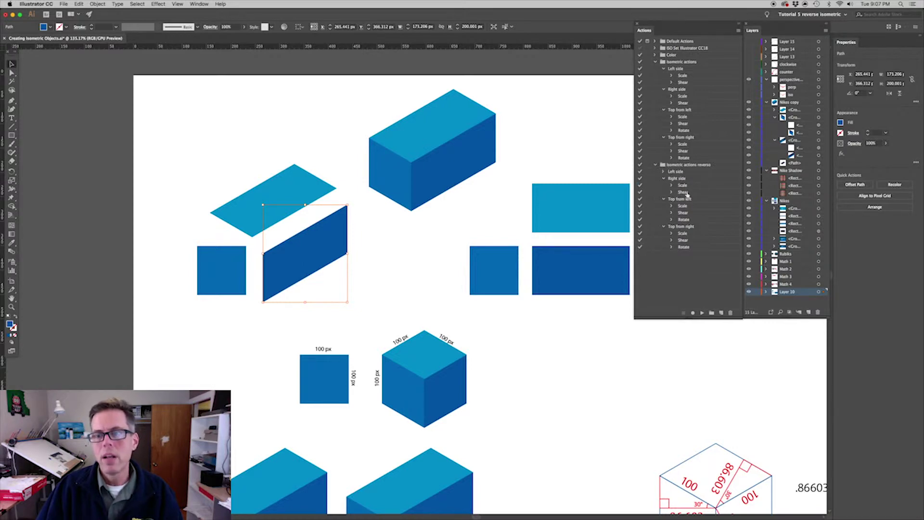
pyautogui.moveTo(687, 195); pyautogui.dragTo(689, 184)
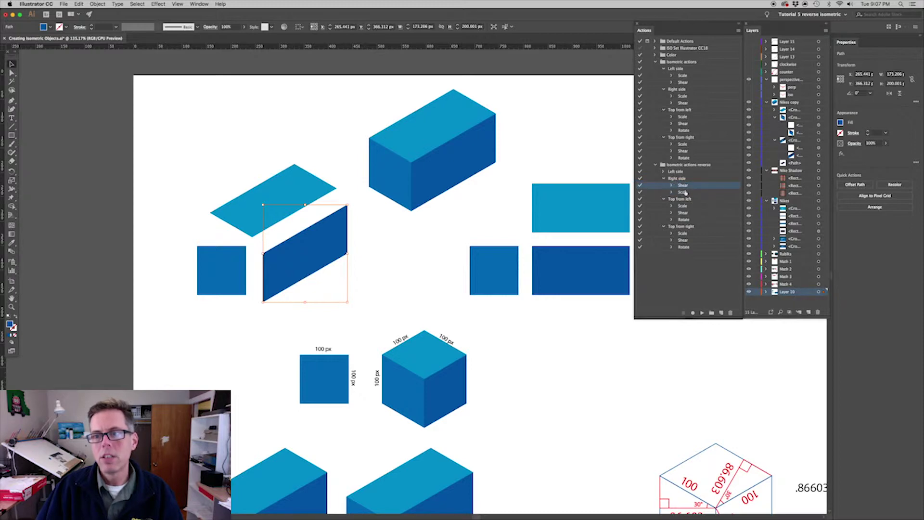
pyautogui.click(671, 186)
pyautogui.doubleClick(698, 192)
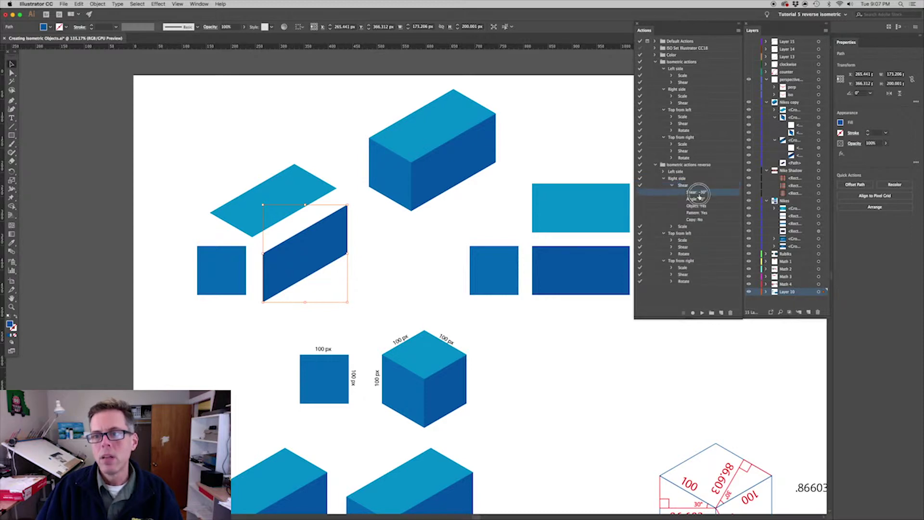
pyautogui.write('30')
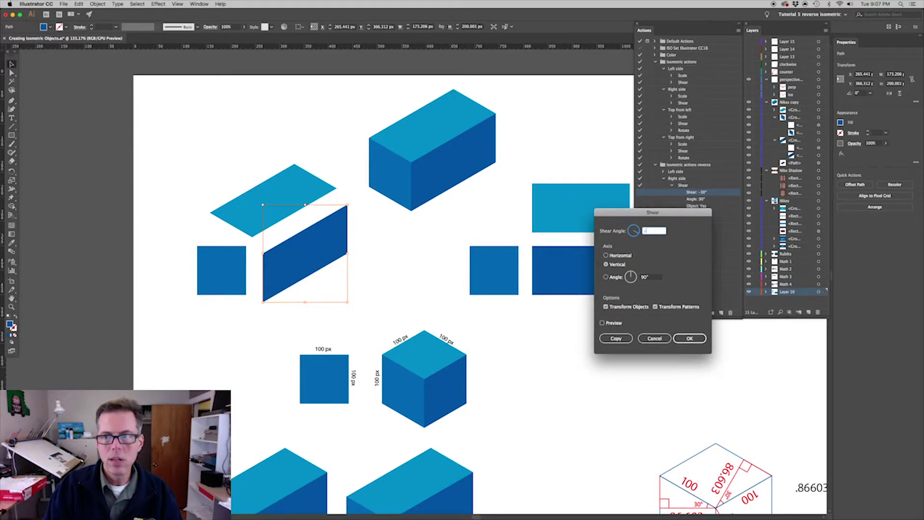
pyautogui.press('Return')
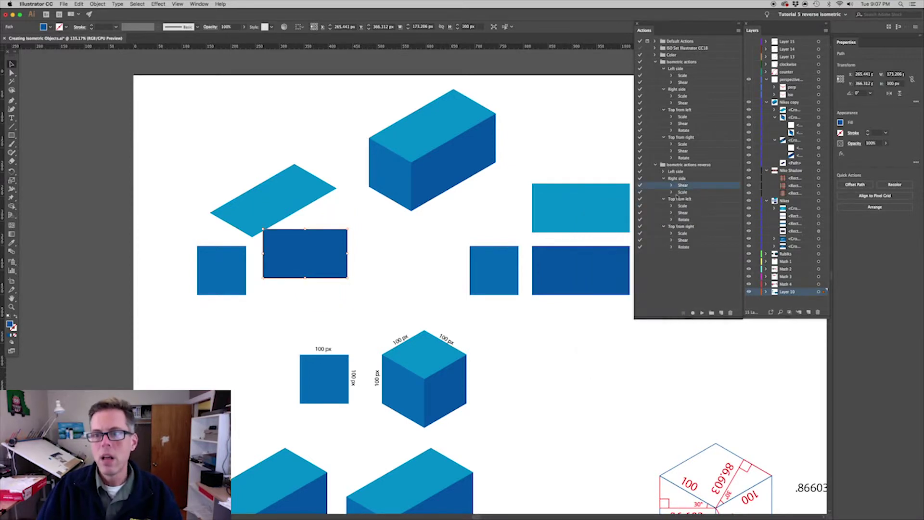
# Set Right side's horizontal scale to 115.47% and align the flat rectangle with the square
pyautogui.click(672, 193)
pyautogui.doubleClick(697, 212)
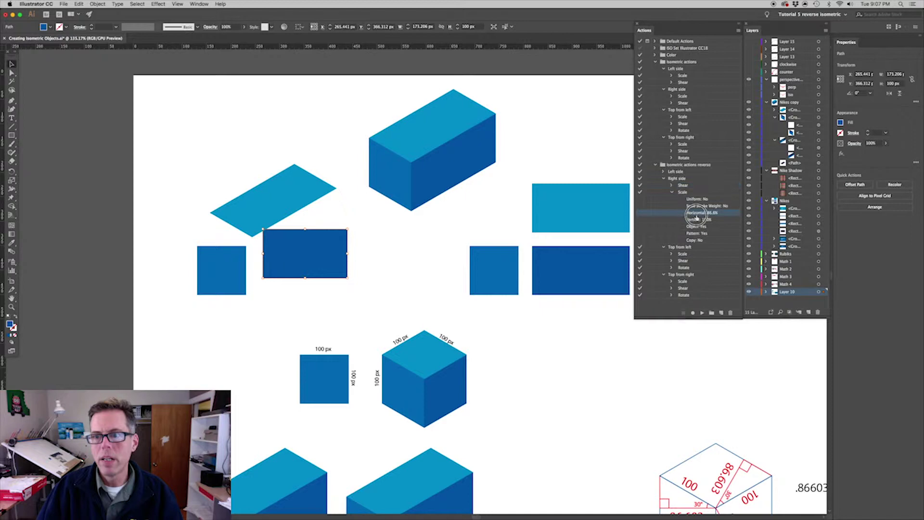
pyautogui.write('115')
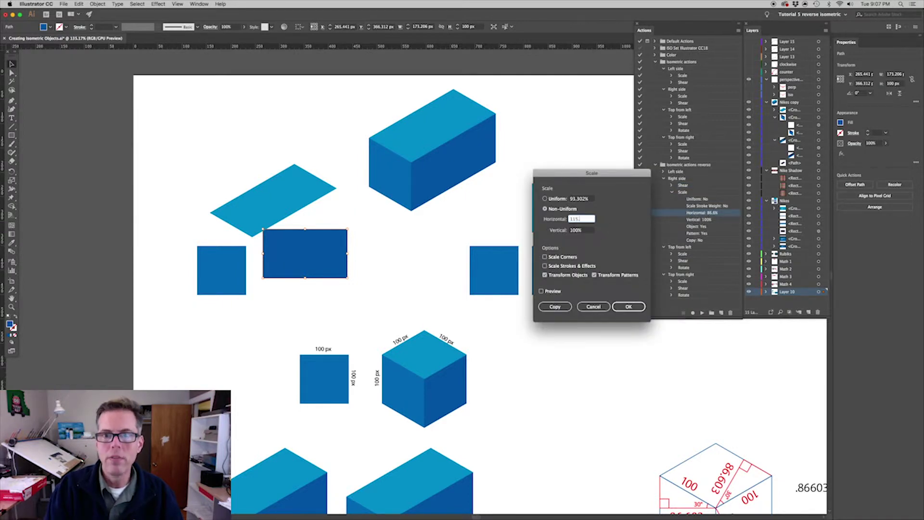
pyautogui.write('.47')
pyautogui.click(628, 307)
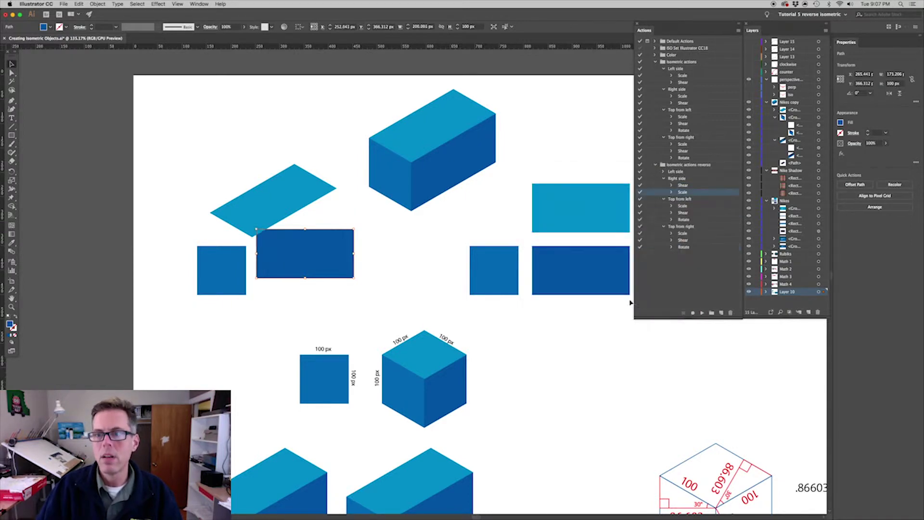
pyautogui.moveTo(298, 252); pyautogui.dragTo(313, 261)
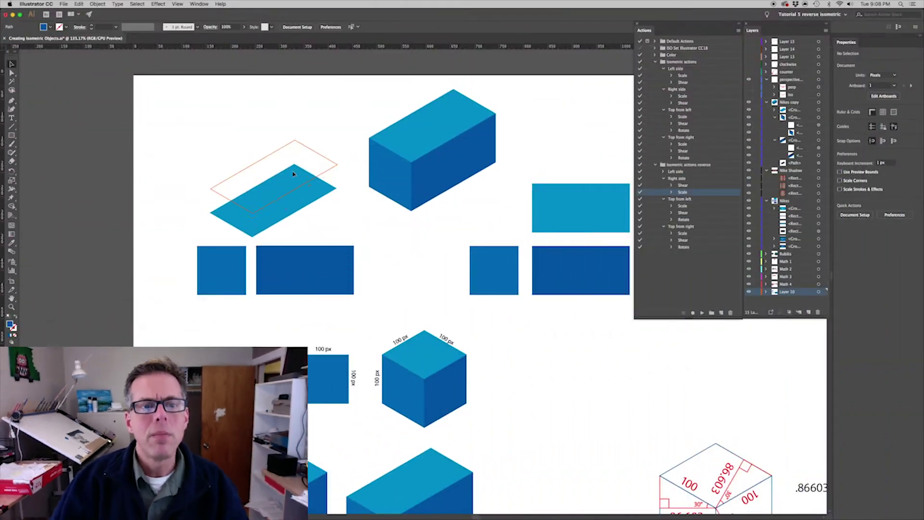
# Select the leftmost top-face parallelogram and move Rotate to the top of Top from left
pyautogui.moveTo(294, 174); pyautogui.dragTo(294, 173)
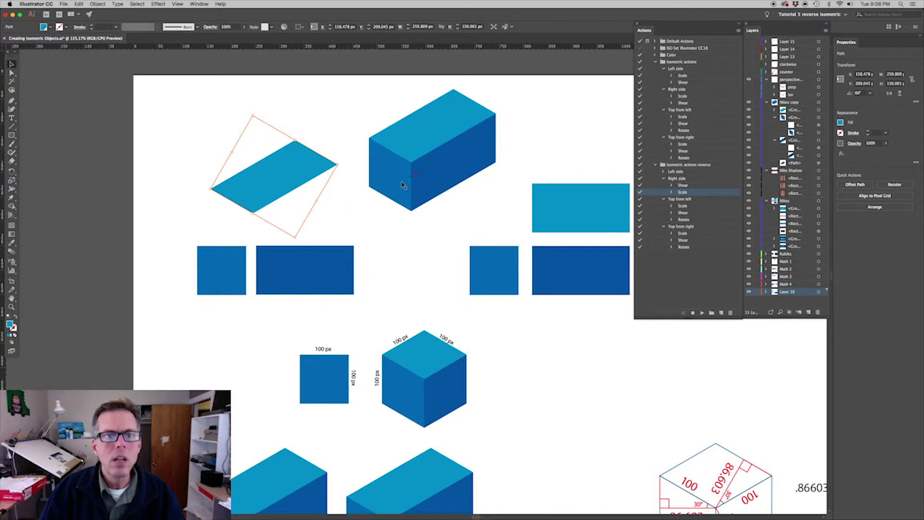
pyautogui.moveTo(269, 185); pyautogui.dragTo(321, 186)
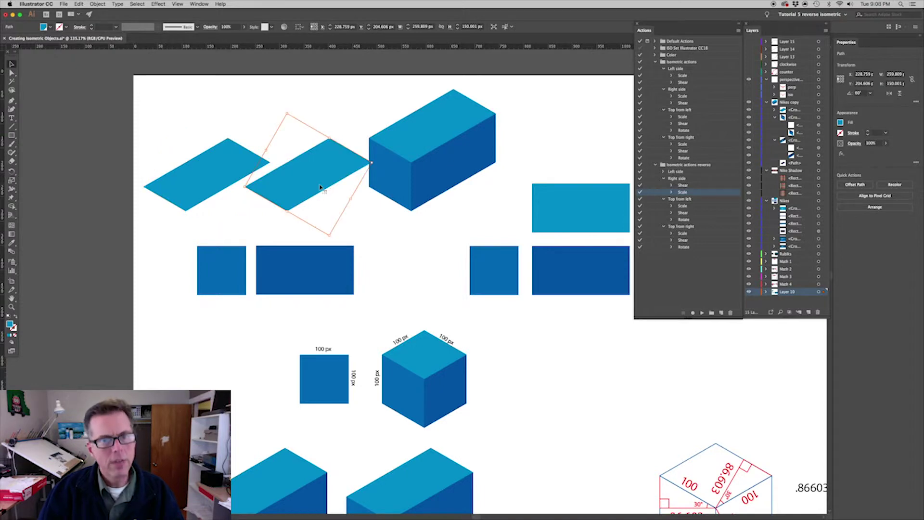
pyautogui.click(208, 189)
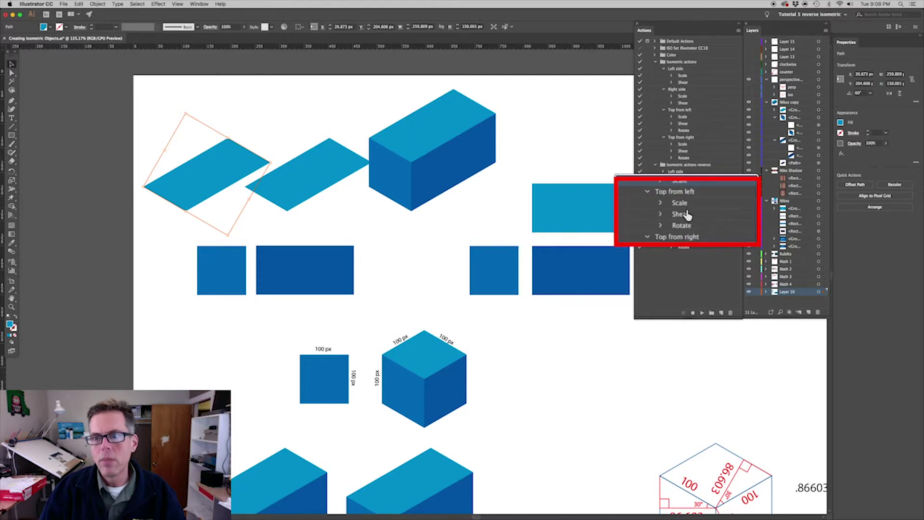
pyautogui.moveTo(689, 219); pyautogui.dragTo(684, 201)
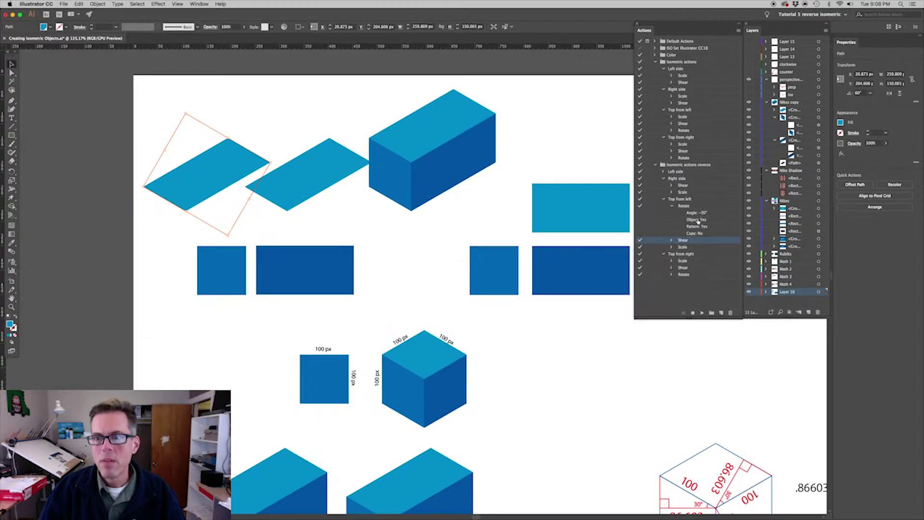
# Re-record Rotate, Shear 30° and Scale vertical 115.4% to make an upright rectangle
pyautogui.doubleClick(701, 213)
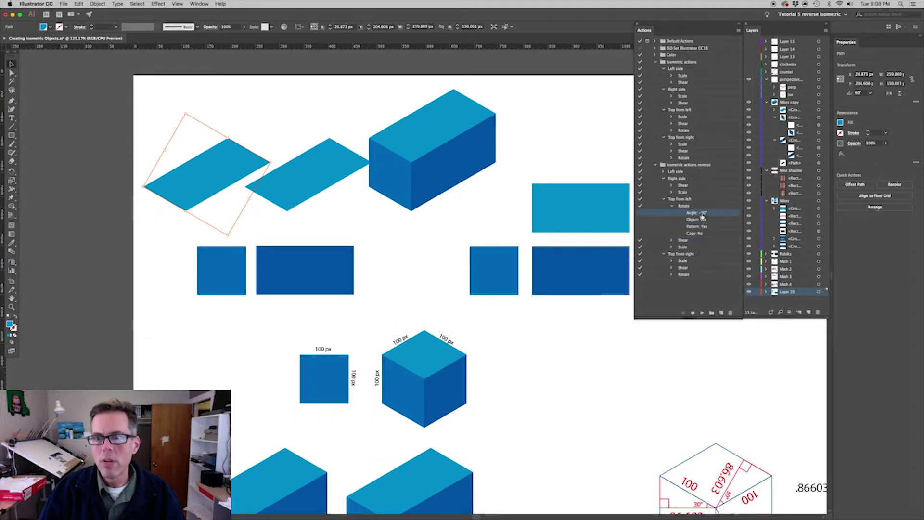
pyautogui.press('Return')
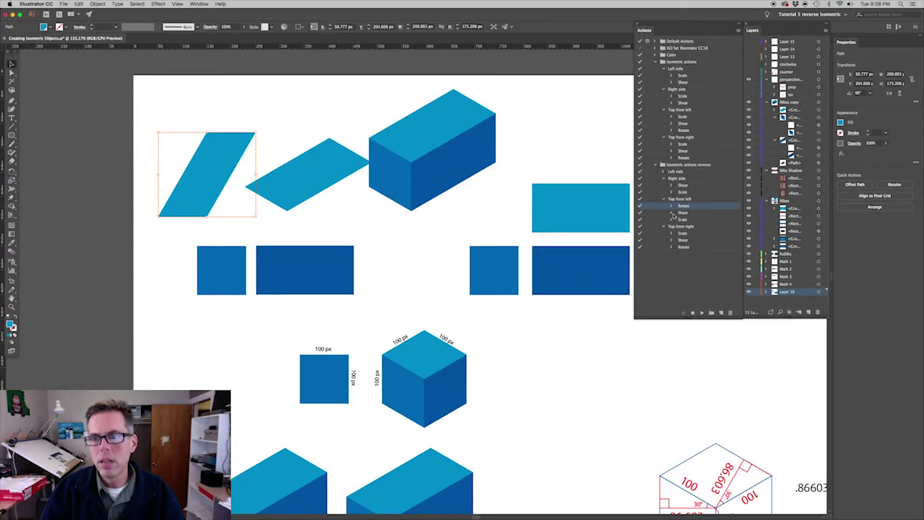
pyautogui.click(672, 213)
pyautogui.doubleClick(695, 221)
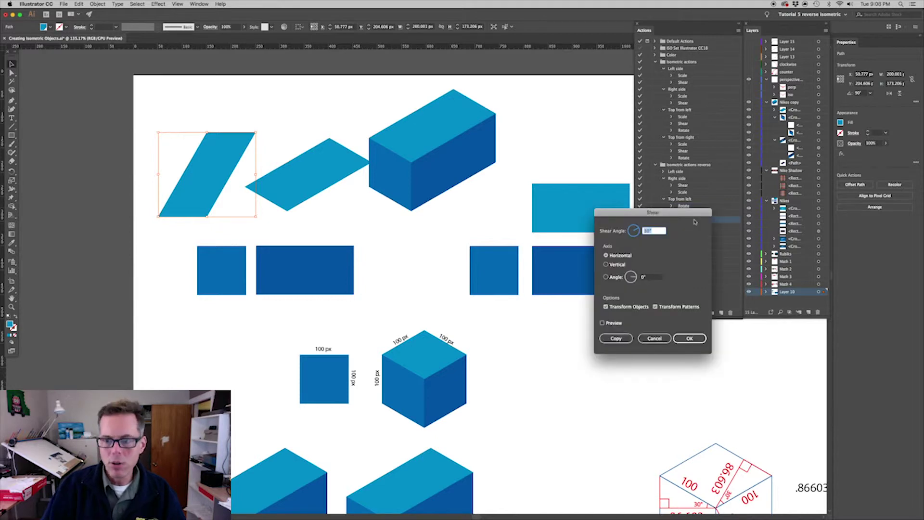
pyautogui.press('Return')
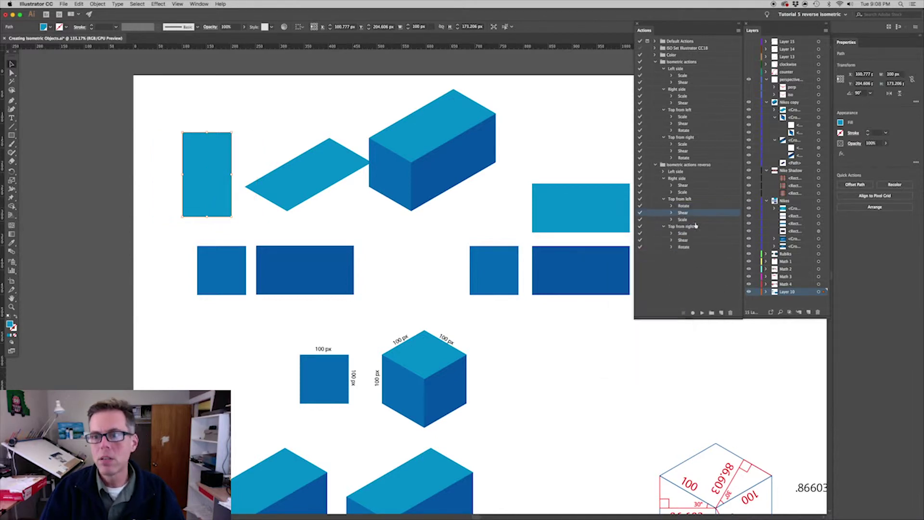
pyautogui.doubleClick(688, 219)
pyautogui.click(581, 230)
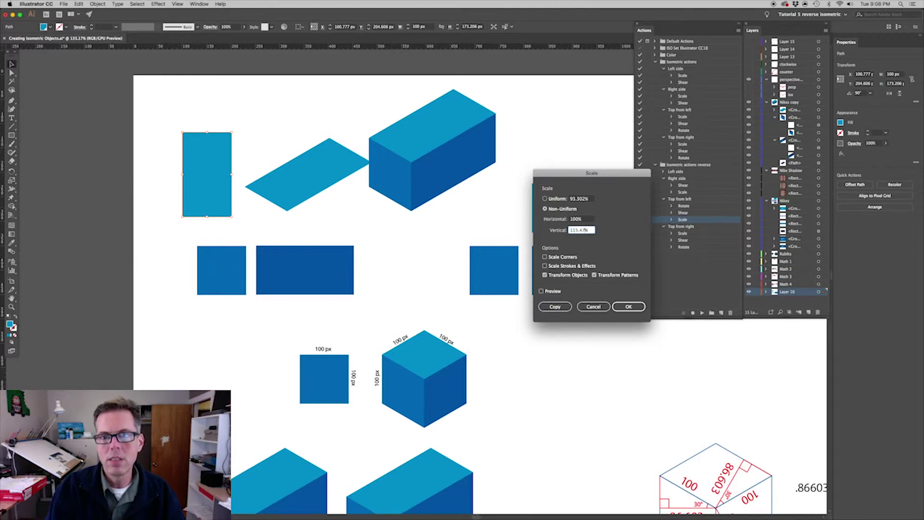
pyautogui.press('Return')
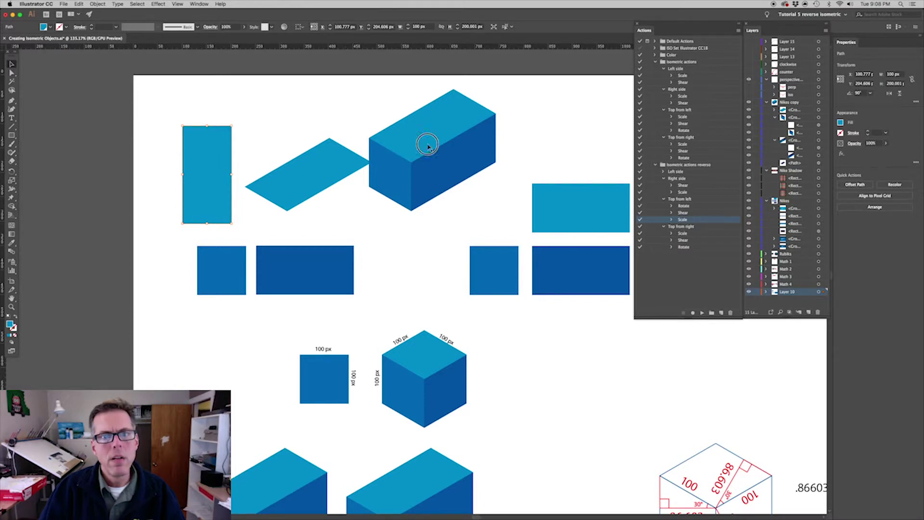
# Move the isometric box up and to the right, undoing a stray first drag
pyautogui.moveTo(428, 145); pyautogui.dragTo(485, 139)
pyautogui.press('super+z')
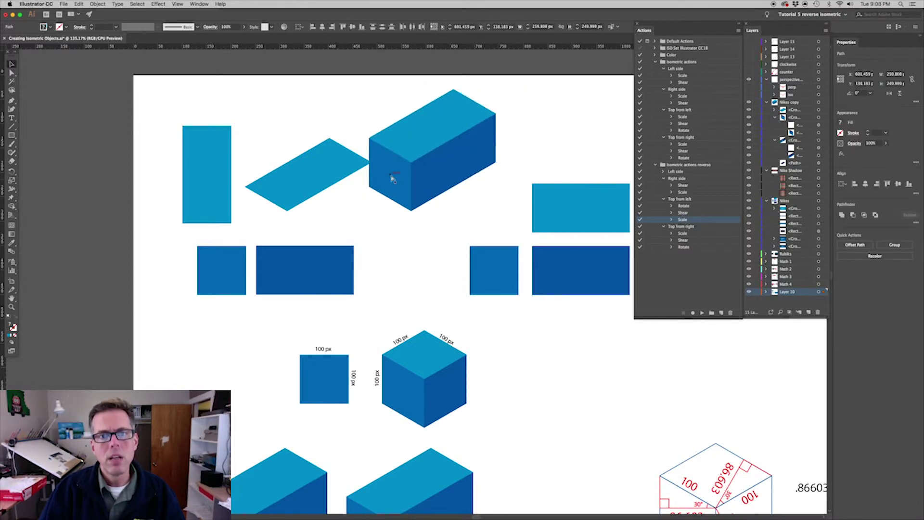
pyautogui.click(392, 179)
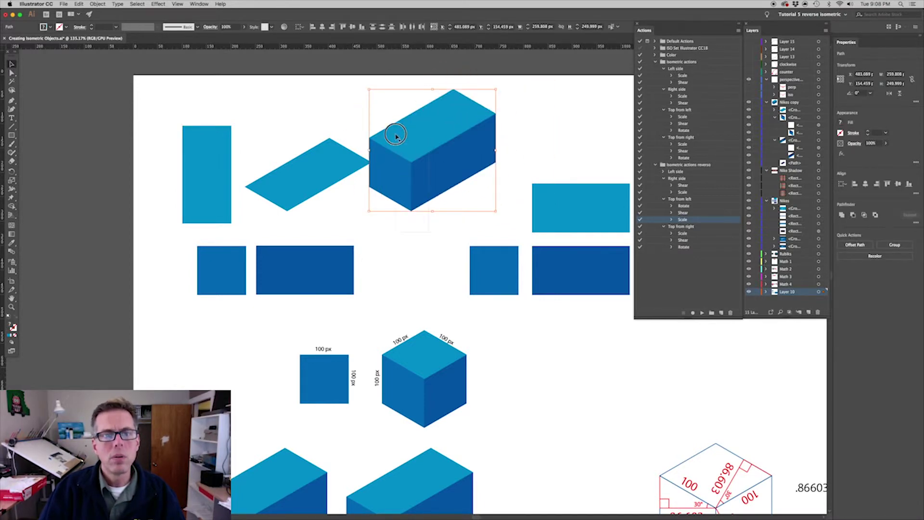
pyautogui.moveTo(395, 135); pyautogui.dragTo(439, 122)
pyautogui.click(576, 364)
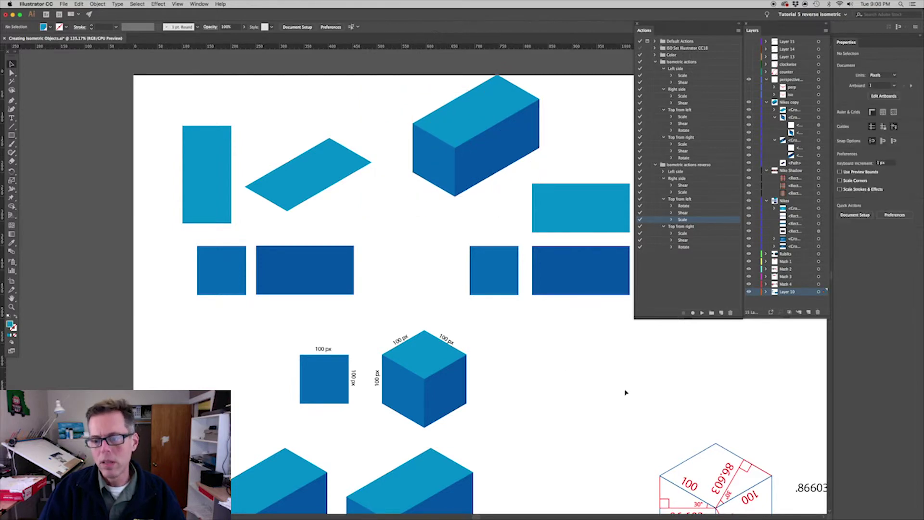
# Zoom in on the squares and the labelled cube diagram, then fit the artboard again
pyautogui.moveTo(461, 290); pyautogui.dragTo(668, 421)
pyautogui.press('super+0')
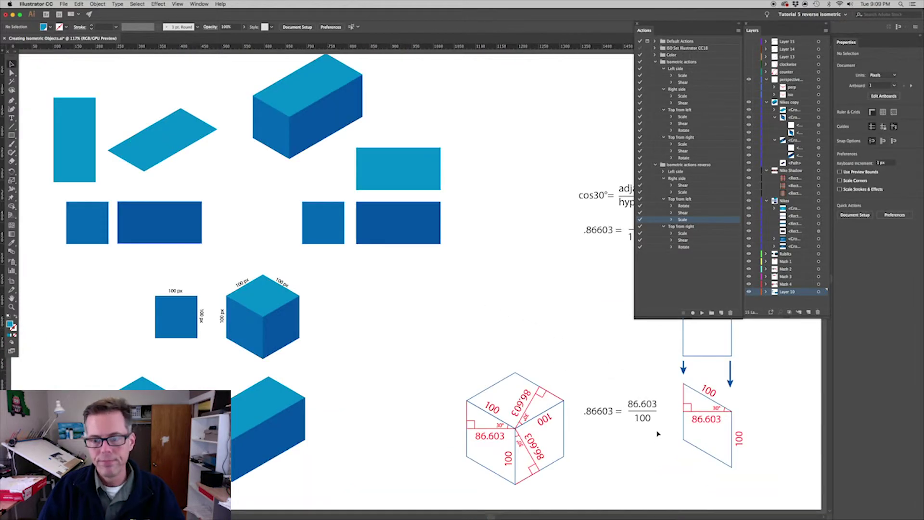
pyautogui.moveTo(574, 480); pyautogui.dragTo(421, 352)
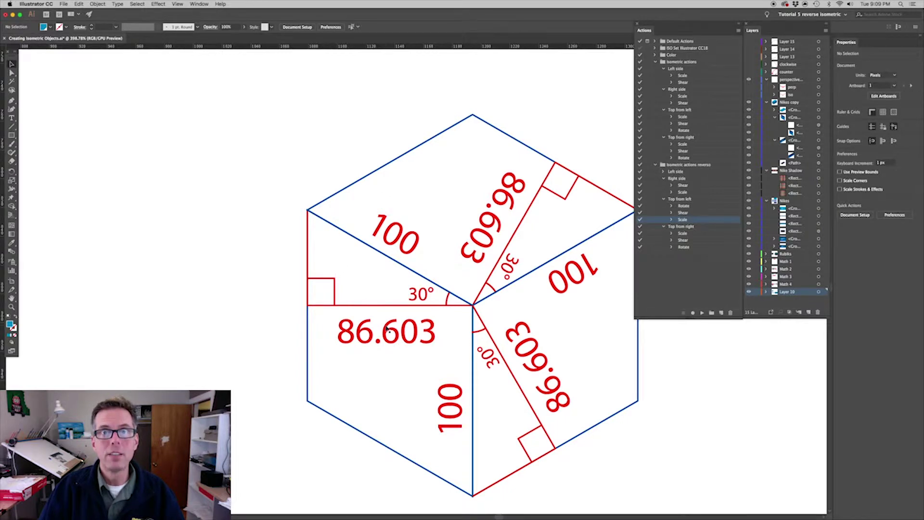
pyautogui.press('super+0')
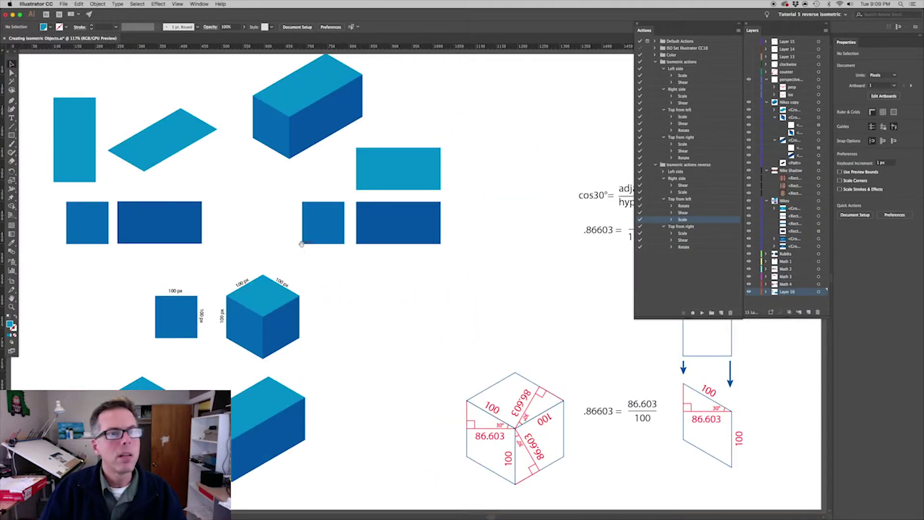
# Select the second parallelogram and reorder Top from right so Rotate comes first
pyautogui.hscroll(-5, 376, 219)
pyautogui.click(303, 153)
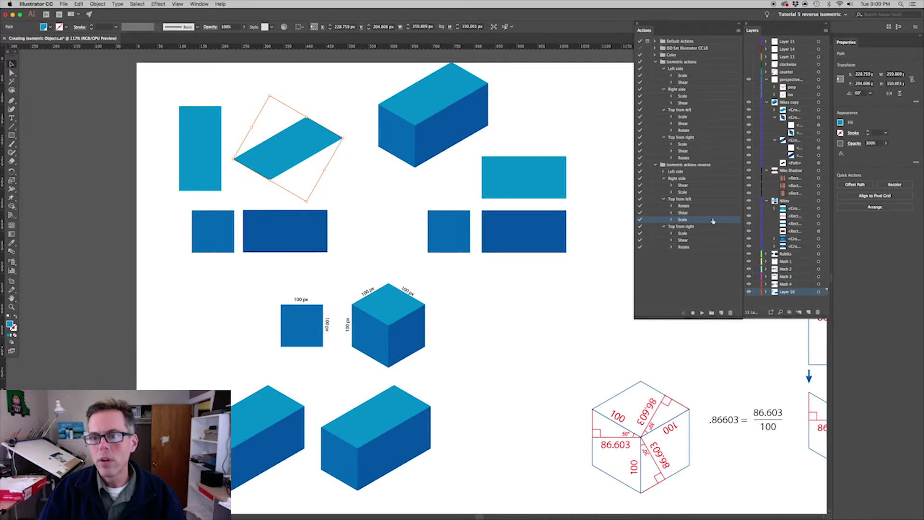
pyautogui.click(689, 242)
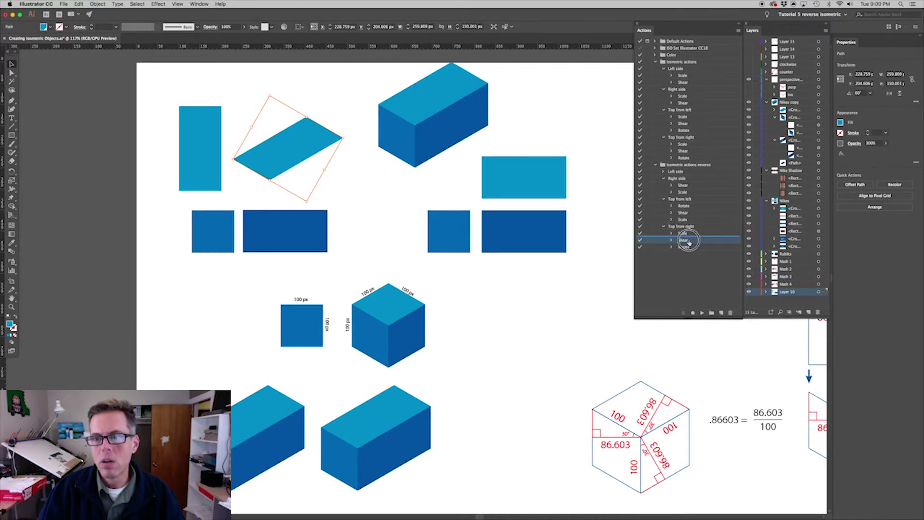
pyautogui.moveTo(689, 246)
pyautogui.mouseDown()
pyautogui.moveTo(689, 227)
pyautogui.moveTo(688, 235)
pyautogui.mouseUp()
# Re-record the Top from right Rotate and Shear steps on the second parallelogram
pyautogui.click(672, 234)
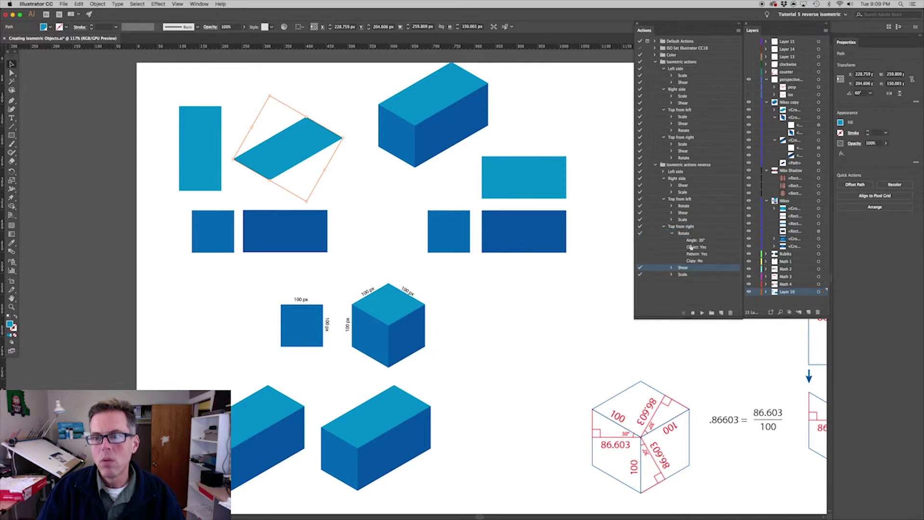
pyautogui.doubleClick(693, 241)
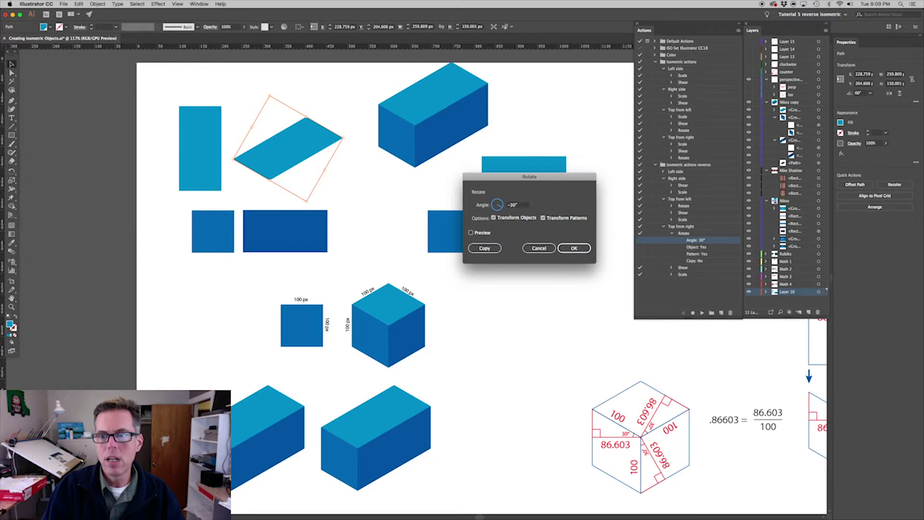
pyautogui.press('Return')
pyautogui.click(672, 241)
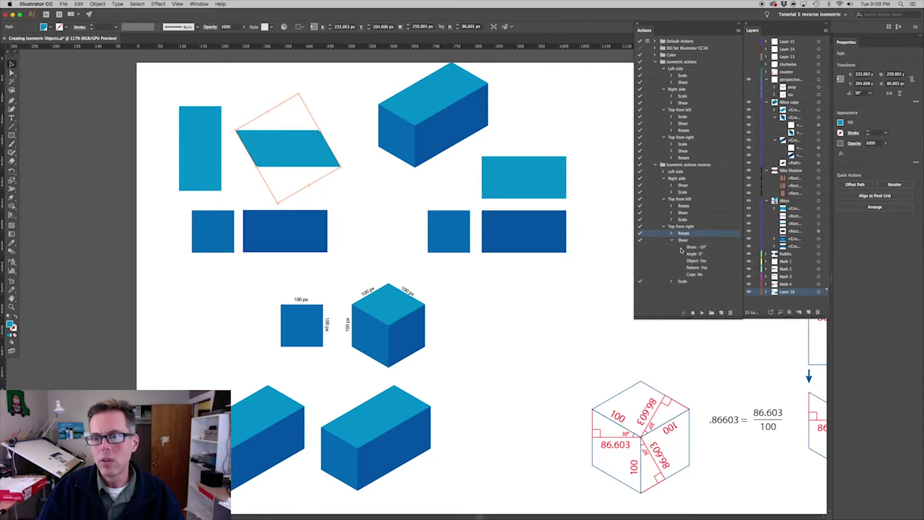
pyautogui.doubleClick(683, 241)
pyautogui.press('Return')
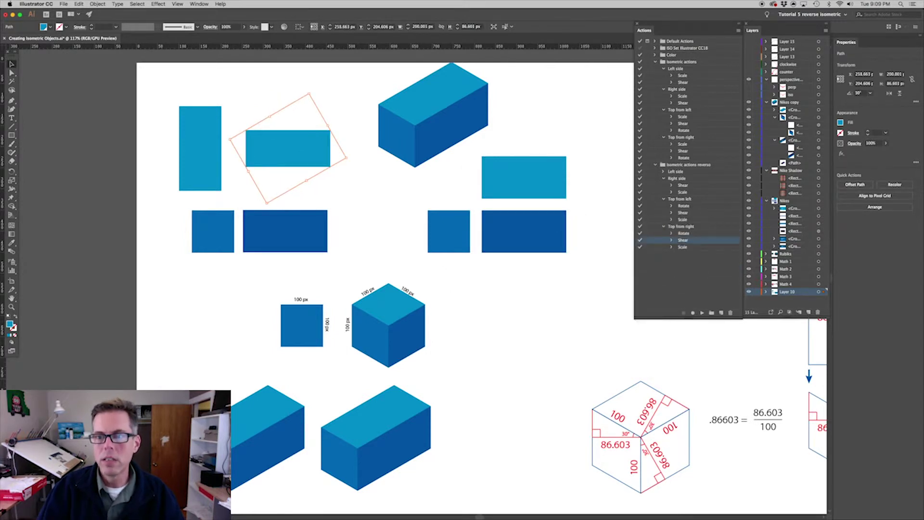
# Re-record Top from right's Scale with vertical 115.4%, giving a 200 × 100 px rectangle
pyautogui.click(691, 245)
pyautogui.doubleClick(644, 246)
pyautogui.click(581, 230)
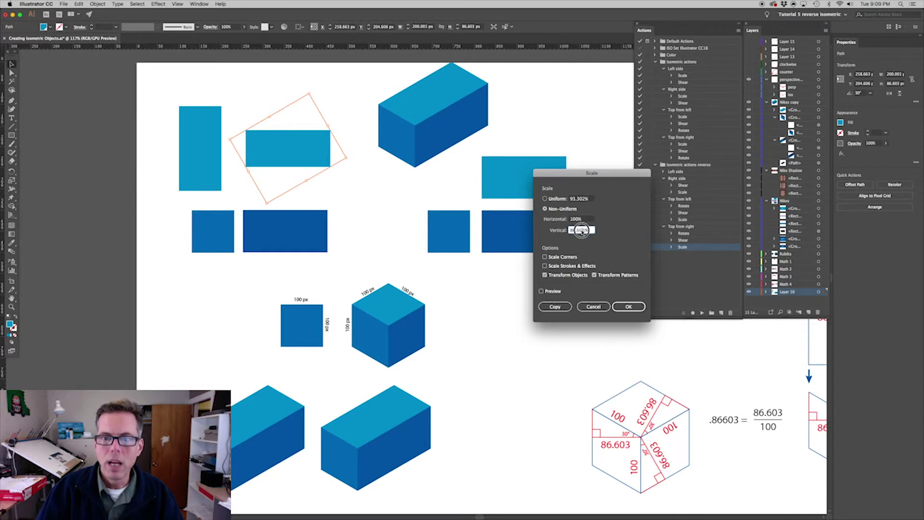
pyautogui.write('115.4')
pyautogui.press('Return')
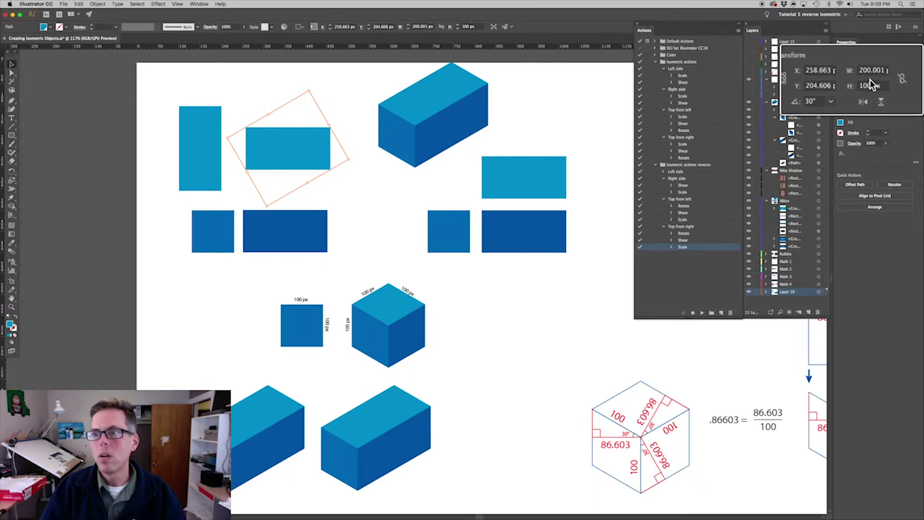
# Reposition the flattened light-blue rectangle and nudge the tall rectangle slightly right
pyautogui.click(381, 206)
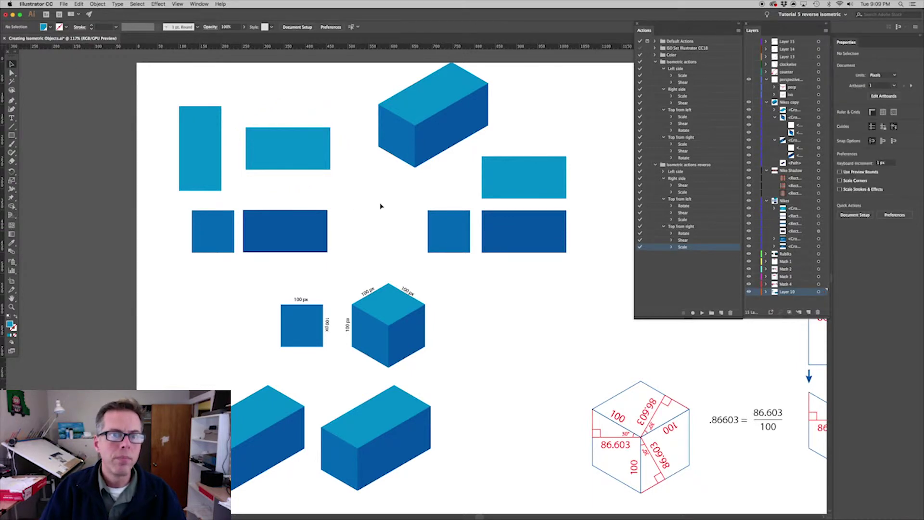
pyautogui.click(295, 167)
pyautogui.moveTo(295, 167); pyautogui.dragTo(303, 183)
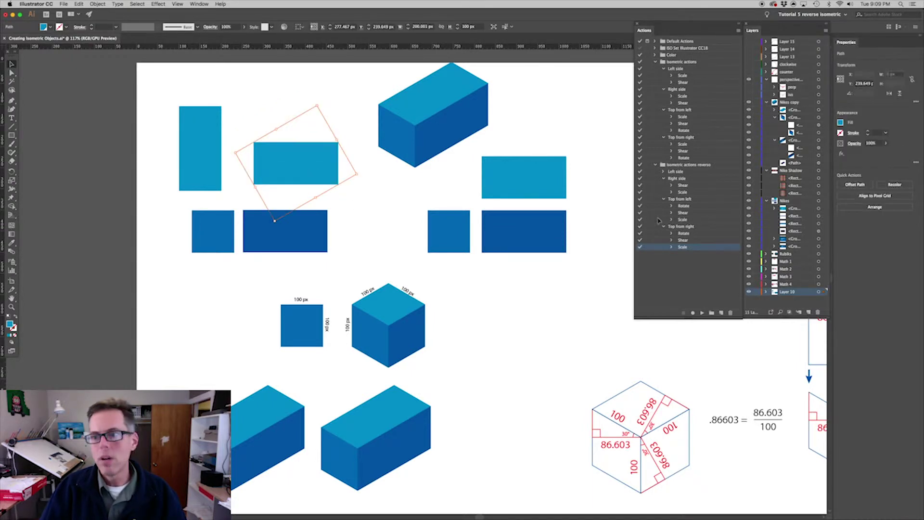
pyautogui.click(492, 272)
pyautogui.moveTo(209, 158); pyautogui.dragTo(219, 160)
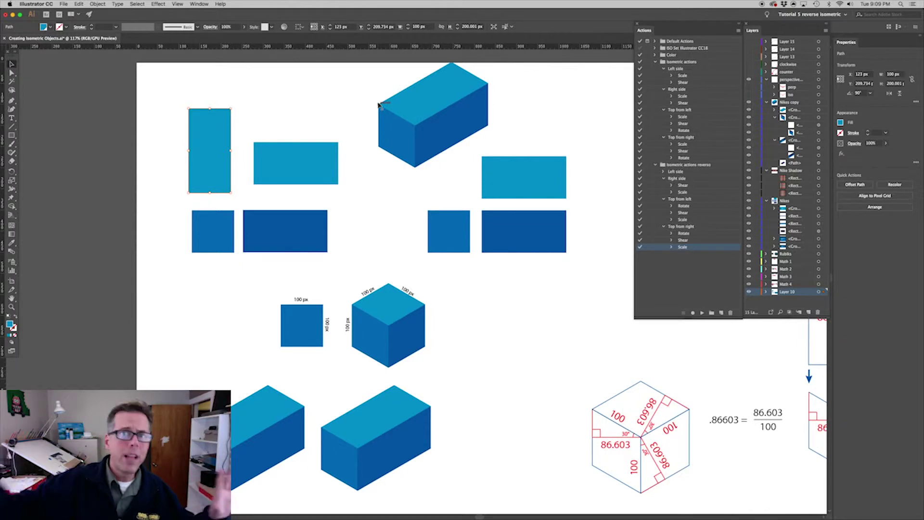
pyautogui.click(619, 143)
# Delete the earlier flattened Nike pieces from the artboard
pyautogui.hscroll(20, 581, 291)
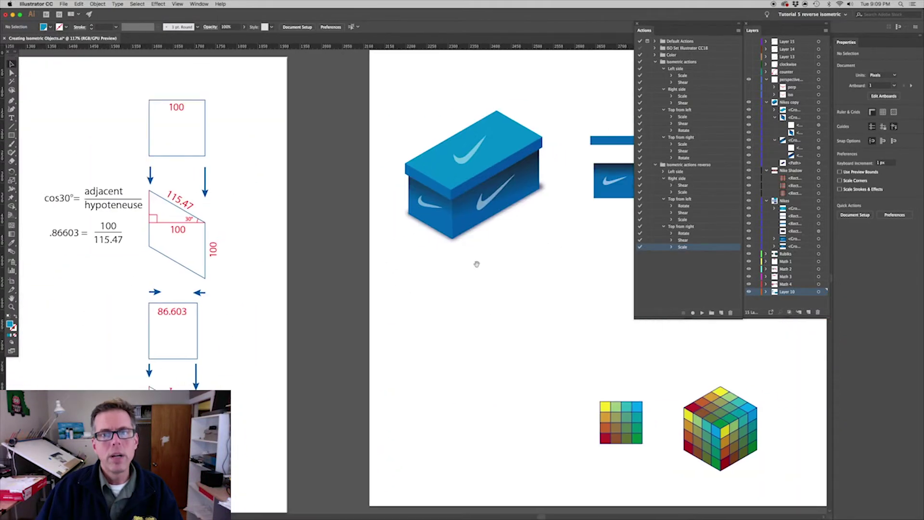
pyautogui.scroll(1, 471, 144)
pyautogui.click(470, 144)
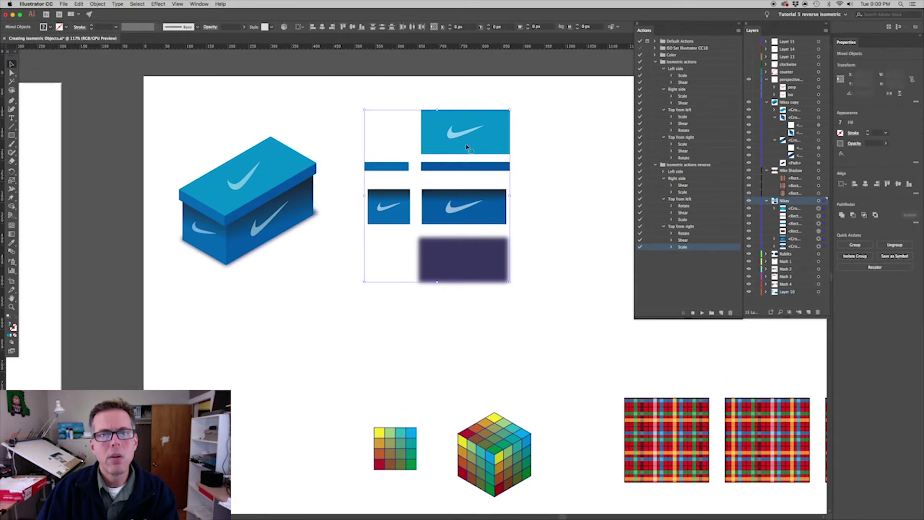
pyautogui.press('Delete')
# Move the isometric shoebox group to the right side of the artboard
pyautogui.click(266, 194)
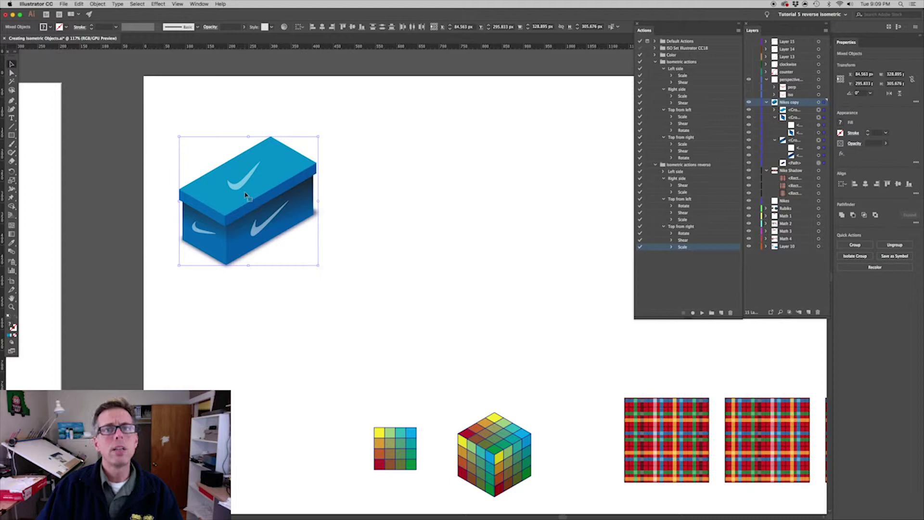
pyautogui.moveTo(245, 195); pyautogui.dragTo(439, 181)
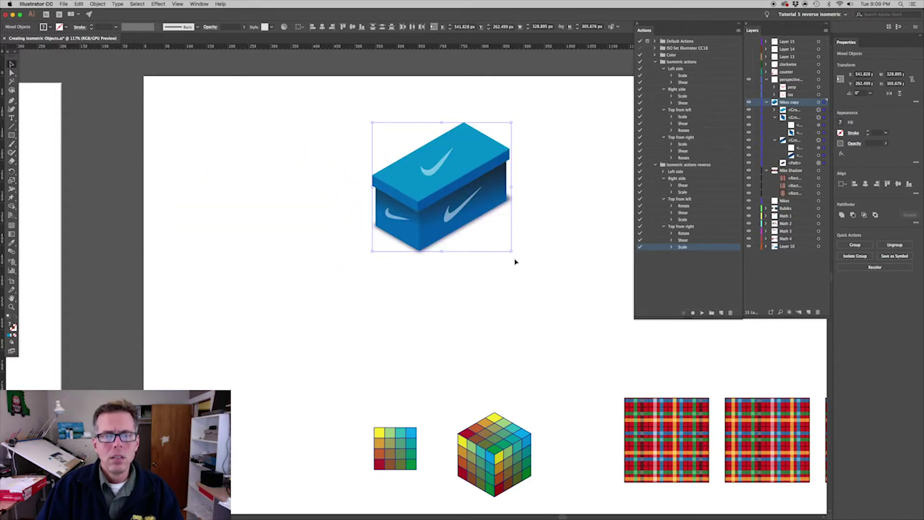
pyautogui.click(511, 291)
pyautogui.click(430, 193)
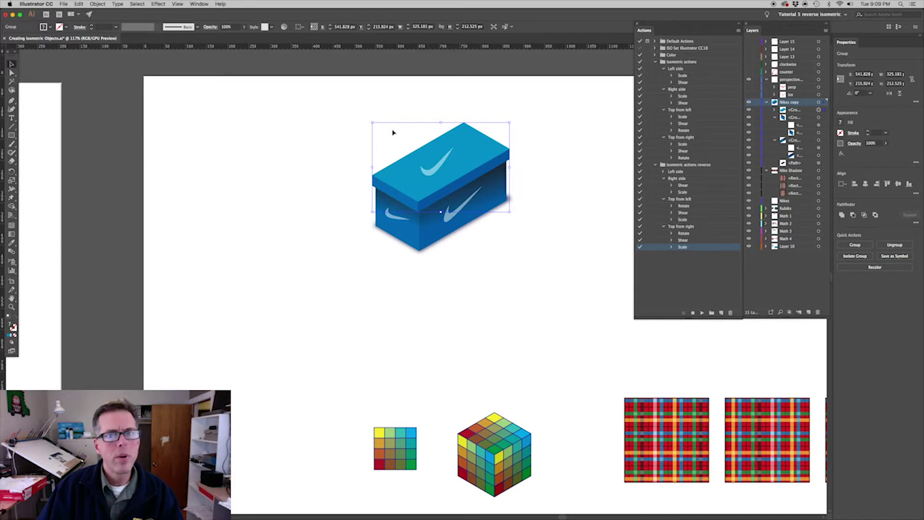
pyautogui.hotkey('ctrl', 'z')
pyautogui.hotkey('ctrl', 'shift', 'z')
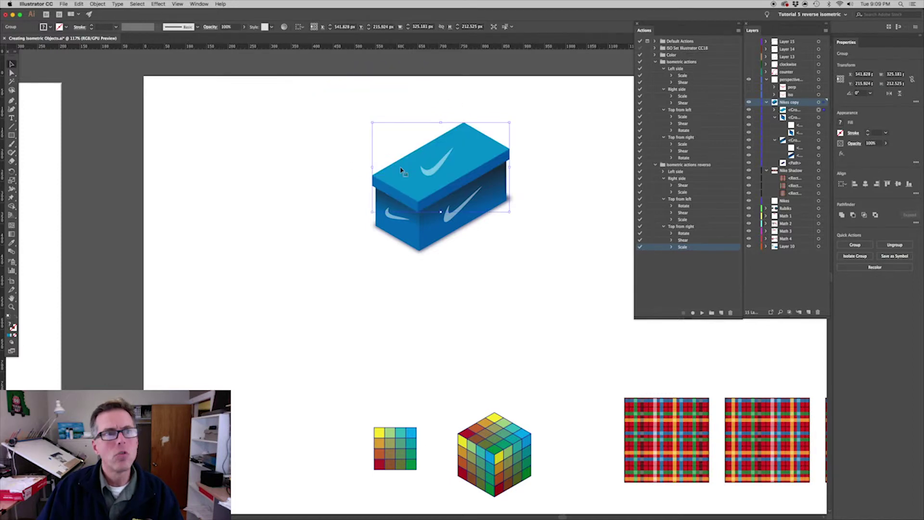
pyautogui.click(97, 4)
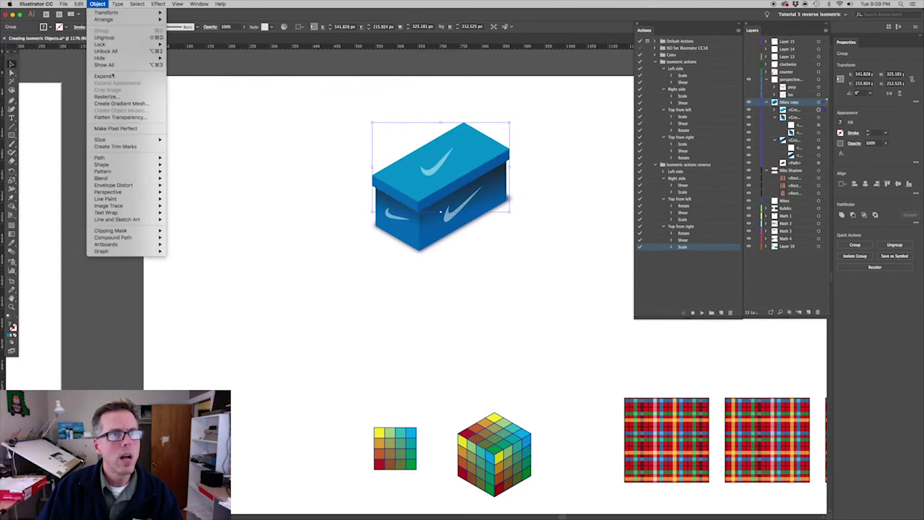
# Ungroup the shoebox and flatten its lid with the Top from right action, placed above the box
pyautogui.click(112, 38)
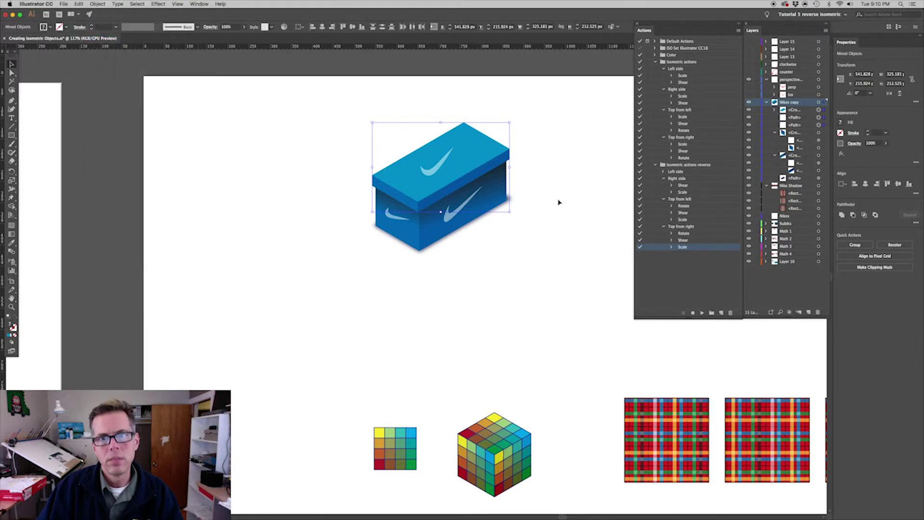
pyautogui.click(559, 202)
pyautogui.click(464, 153)
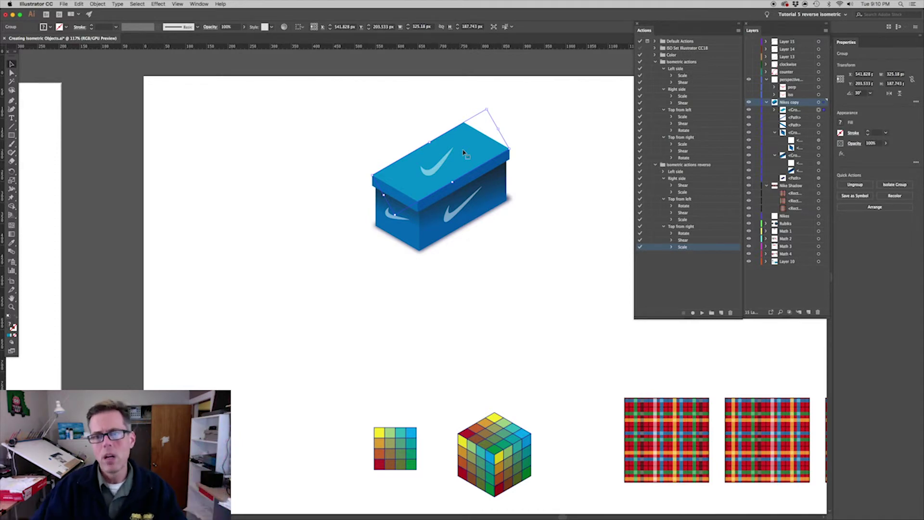
pyautogui.click(691, 199)
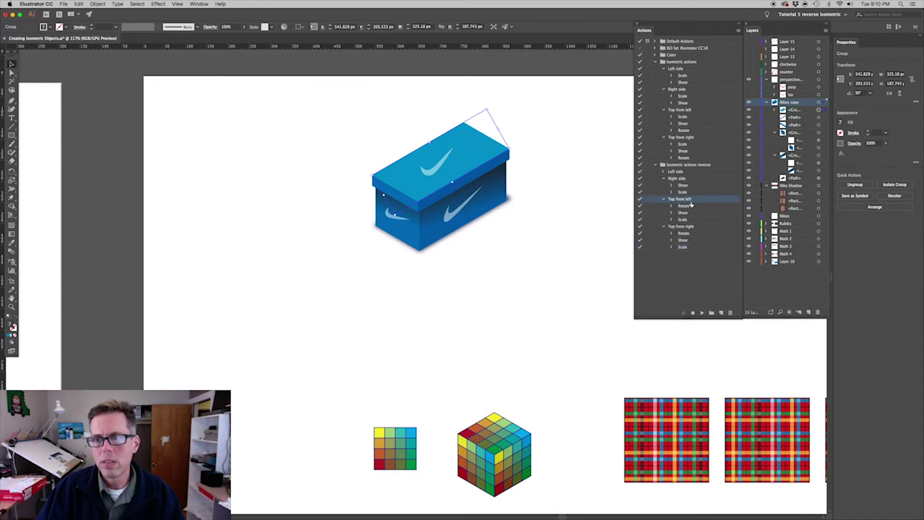
pyautogui.click(691, 227)
pyautogui.click(704, 313)
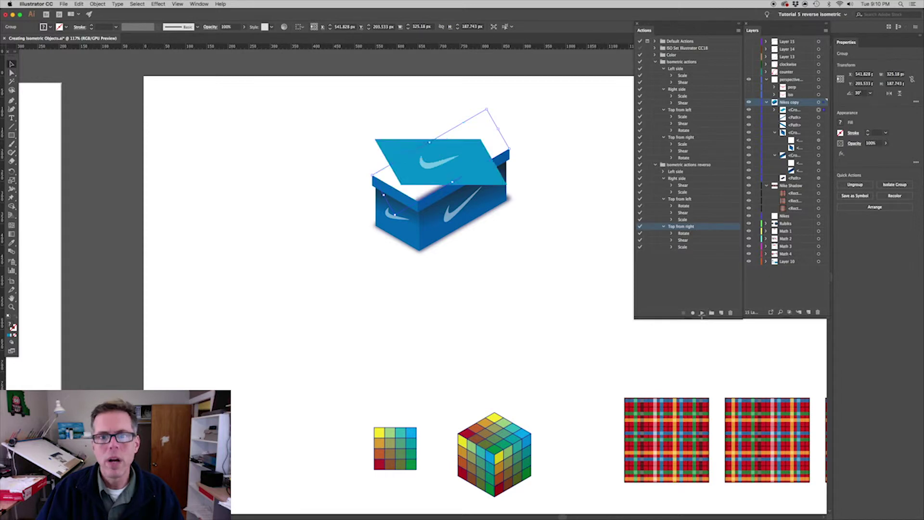
pyautogui.moveTo(511, 134); pyautogui.dragTo(512, 135)
# Flatten the box body's faces using the Left side and Right side reverse actions
pyautogui.click(475, 171)
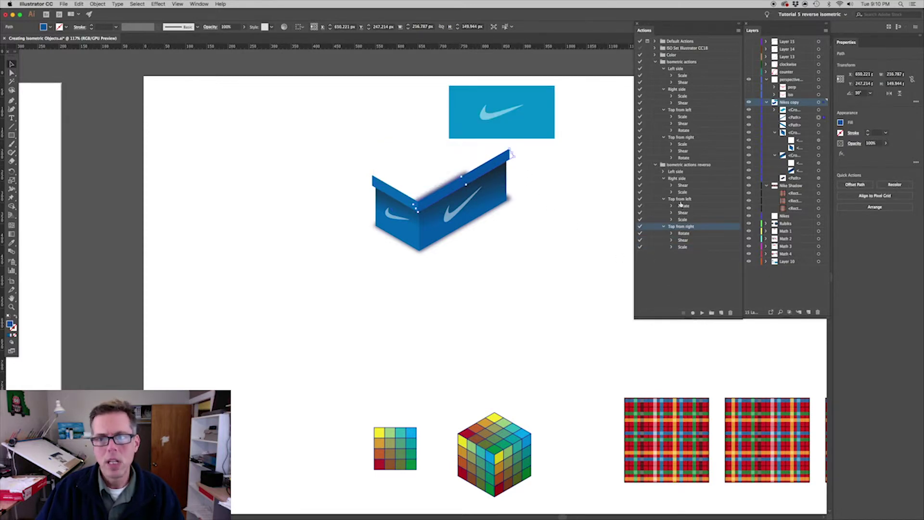
pyautogui.click(678, 172)
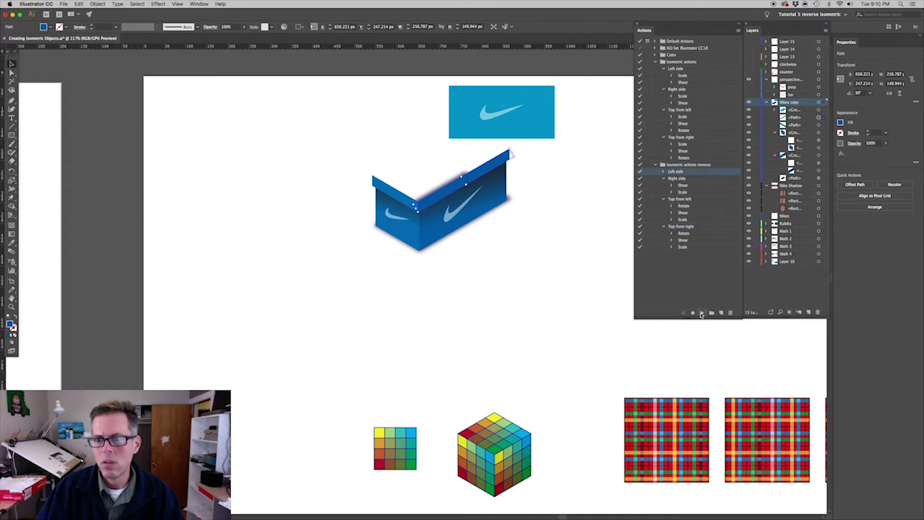
pyautogui.click(701, 313)
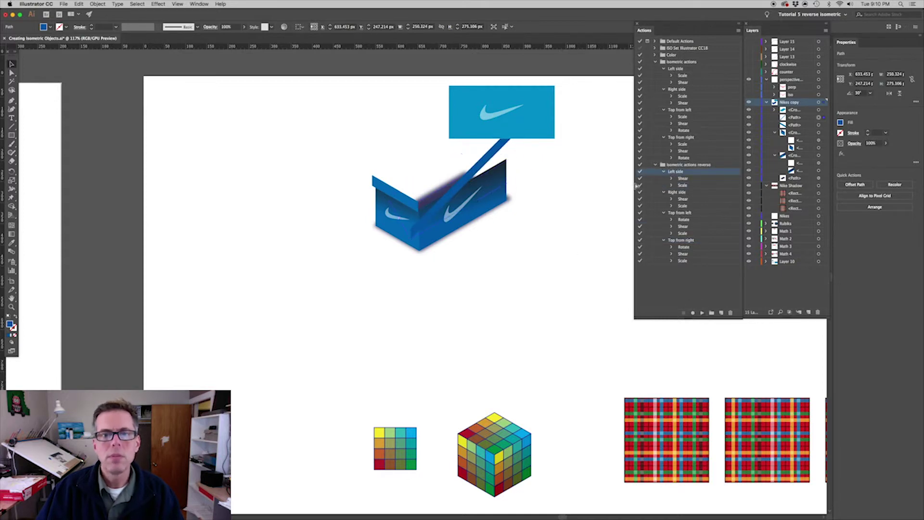
pyautogui.click(684, 192)
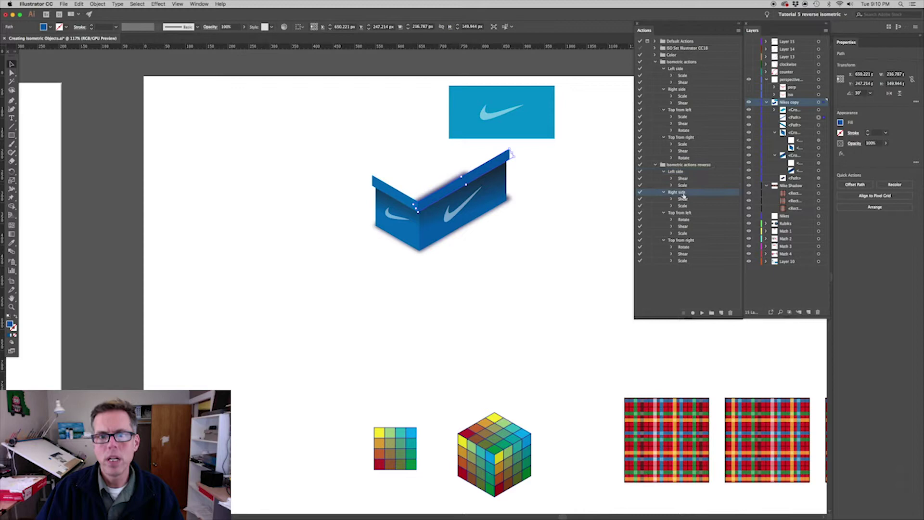
pyautogui.click(701, 312)
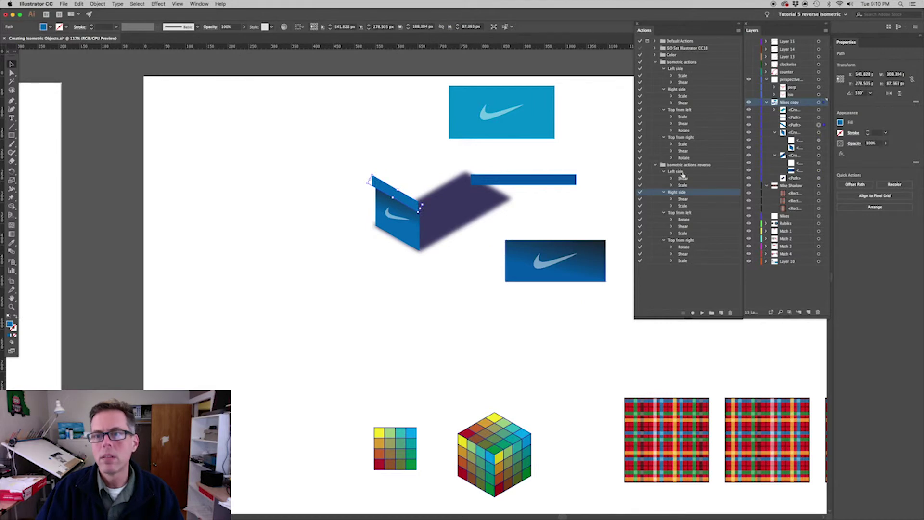
pyautogui.click(683, 173)
pyautogui.click(703, 313)
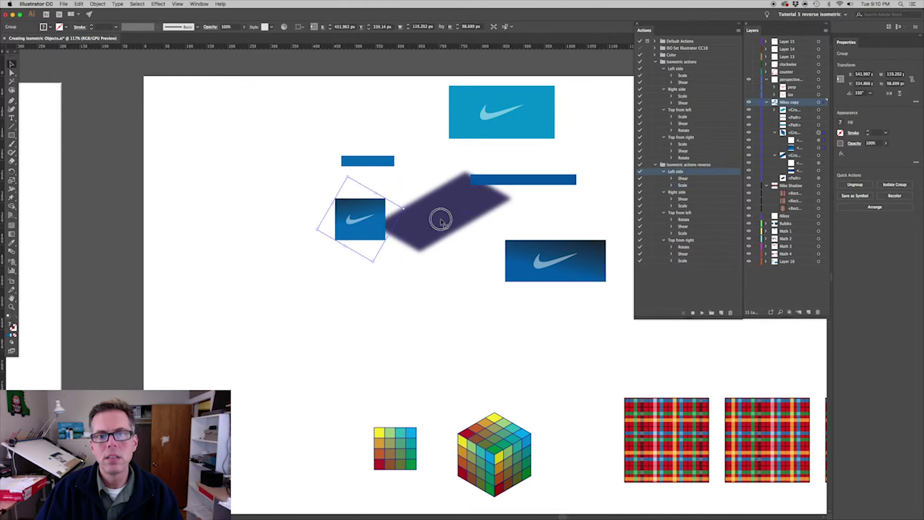
# Straighten the shadow with Top from right and align the dark Nike rectangle and blue bar
pyautogui.moveTo(440, 212); pyautogui.dragTo(459, 304)
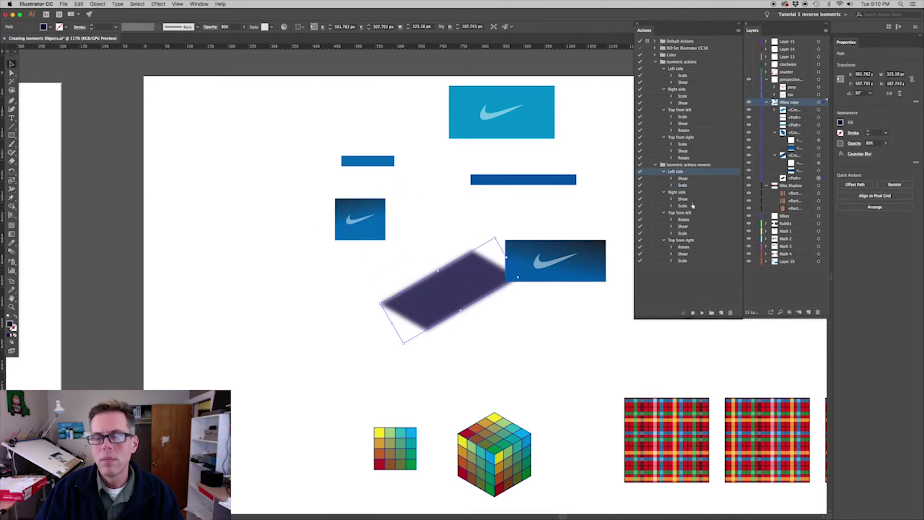
pyautogui.click(693, 242)
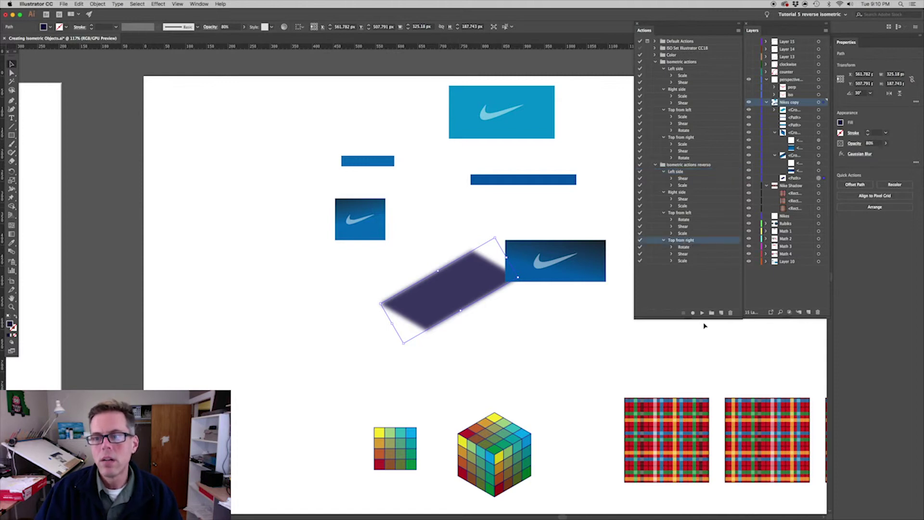
pyautogui.click(701, 313)
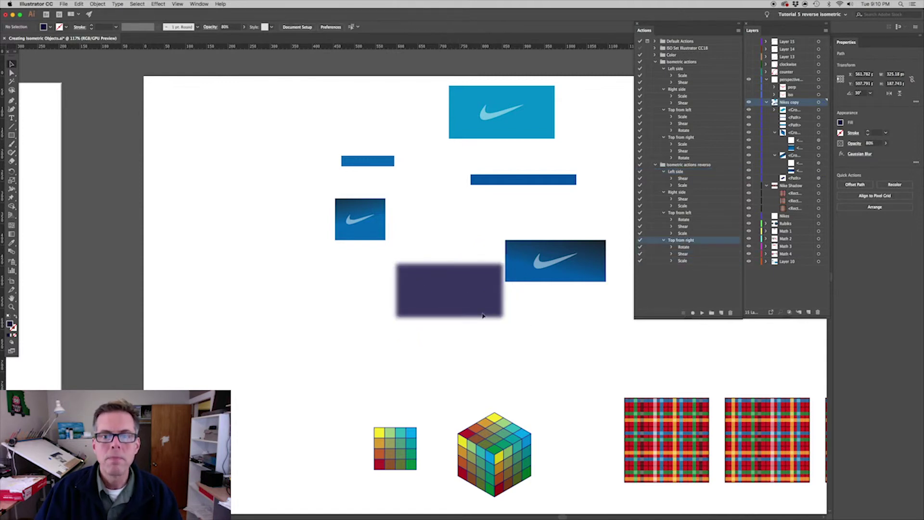
pyautogui.moveTo(560, 283); pyautogui.dragTo(495, 241)
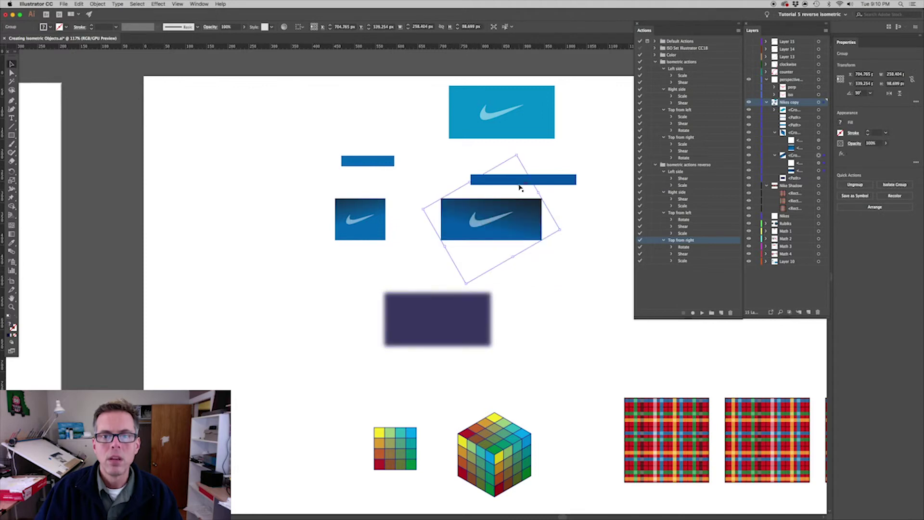
pyautogui.moveTo(549, 178); pyautogui.dragTo(519, 169)
pyautogui.click(605, 179)
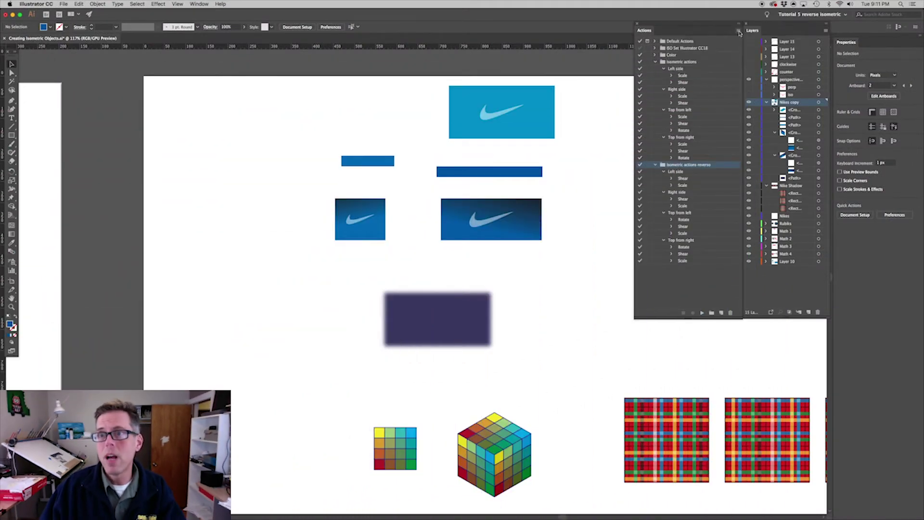
# Save the Isometric actions reverse set as an .aia actions file via Save Actions
pyautogui.click(739, 31)
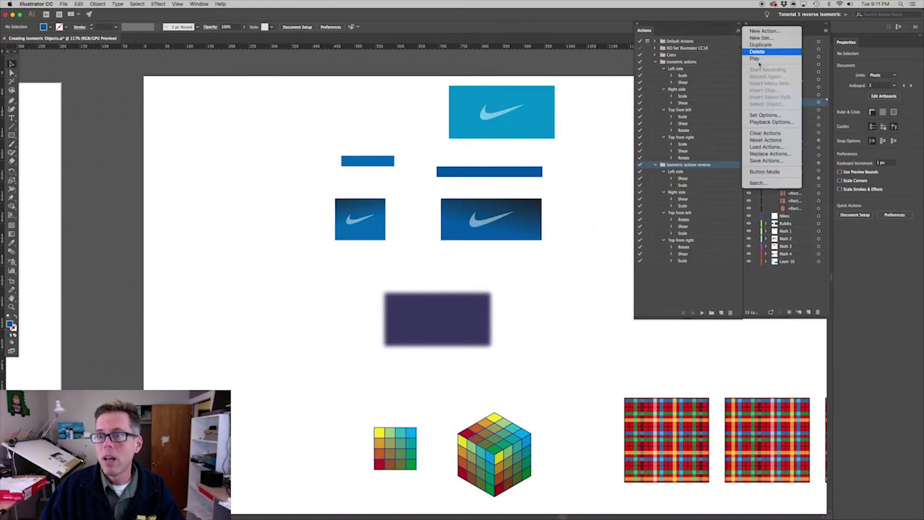
pyautogui.click(765, 161)
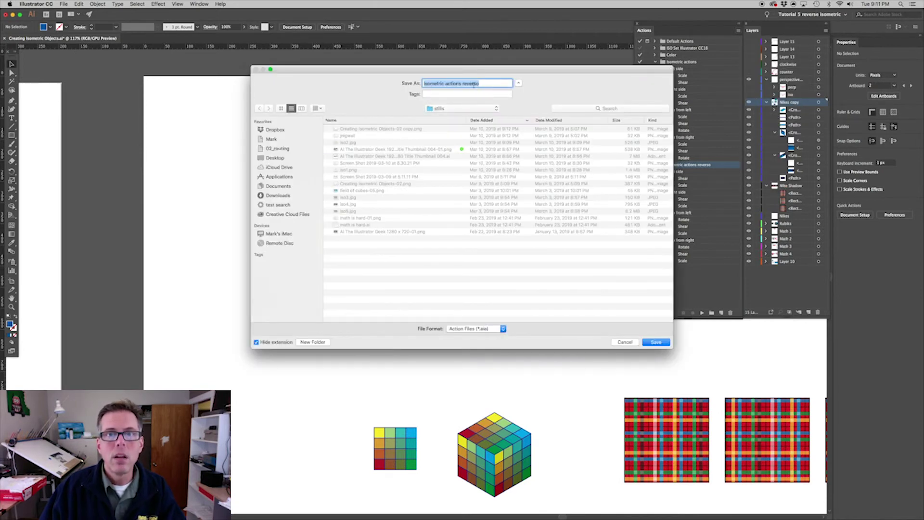
pyautogui.click(656, 342)
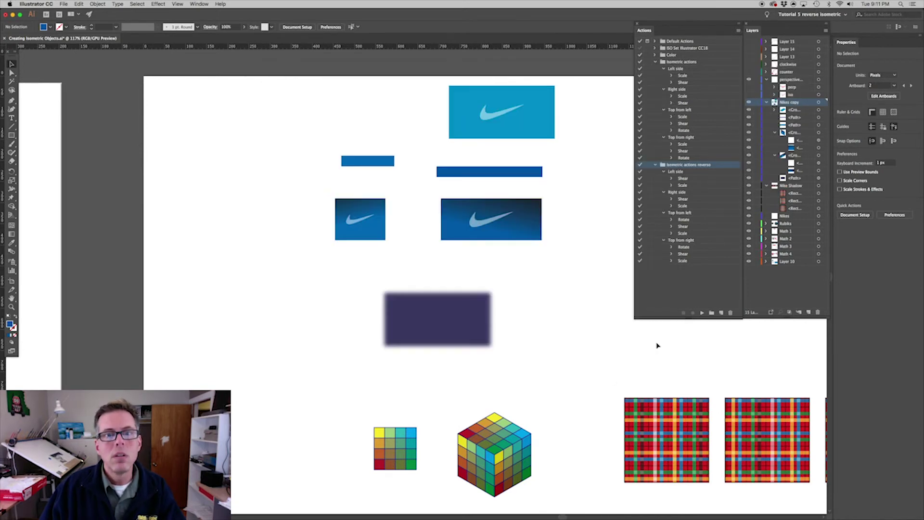